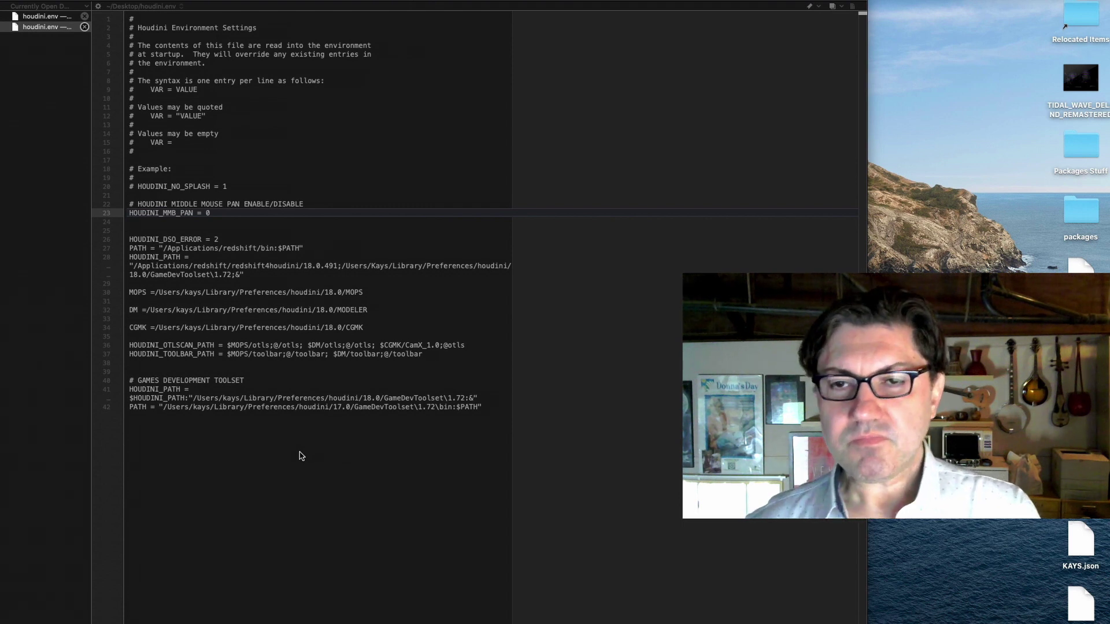
- Open the Houdini 18.0 preferences folder in Finder while houdini.env is open
key("alt")
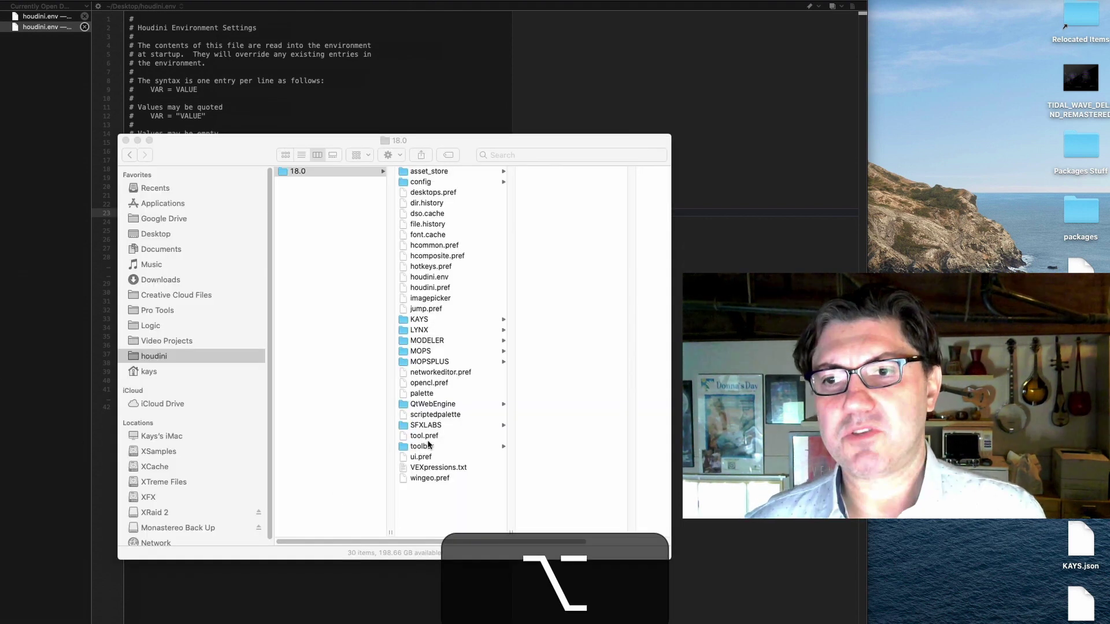
left_click_drag(220, 156, 254, 132)
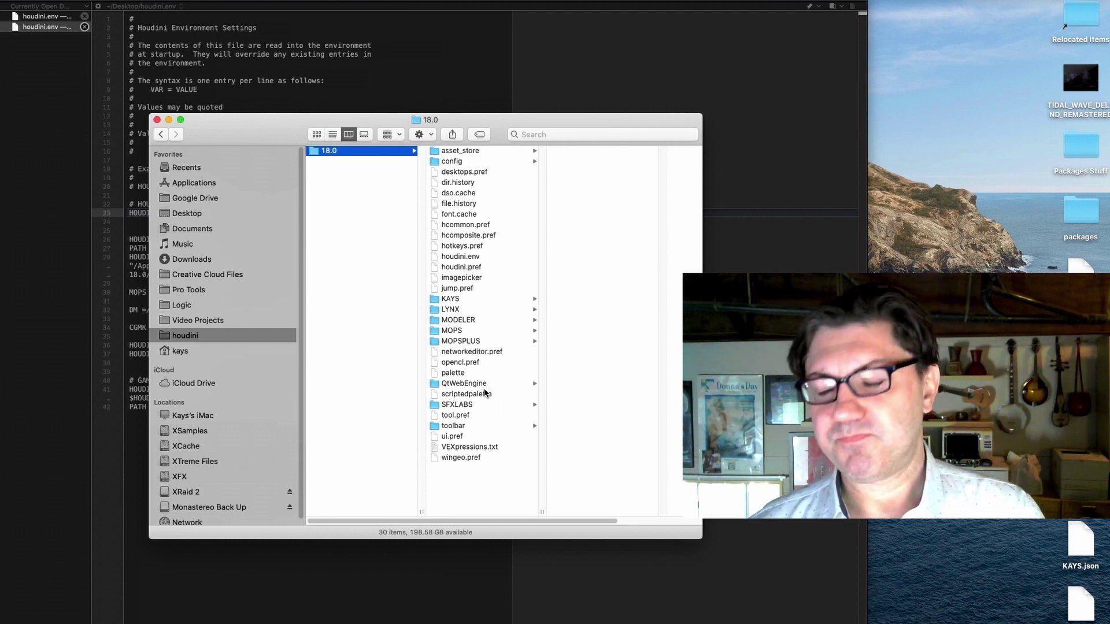
left_click(467, 257)
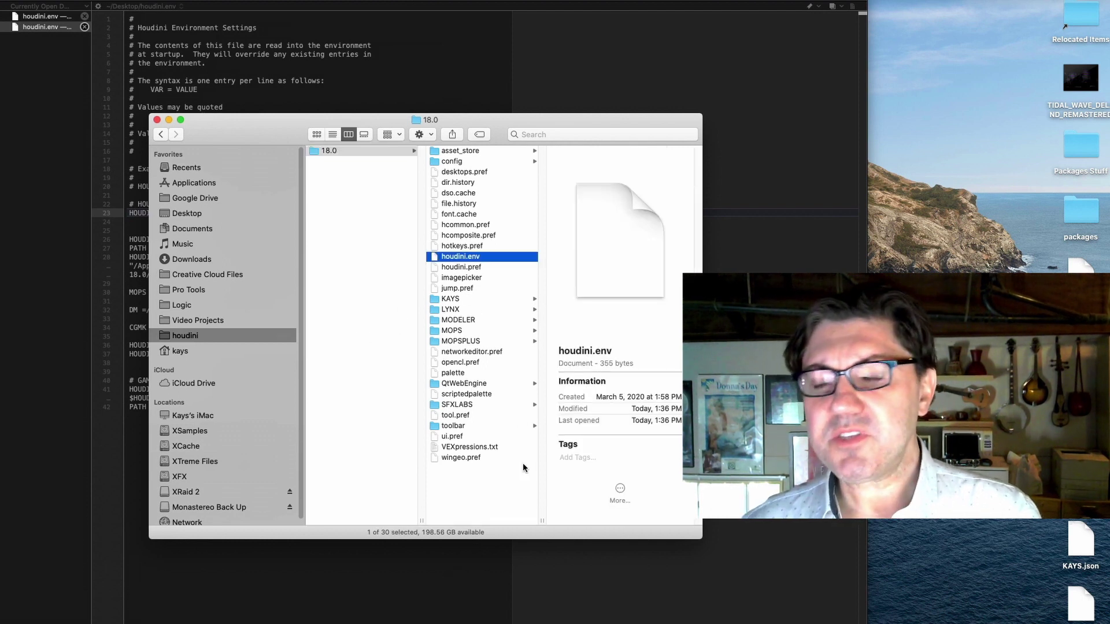
left_click(489, 481)
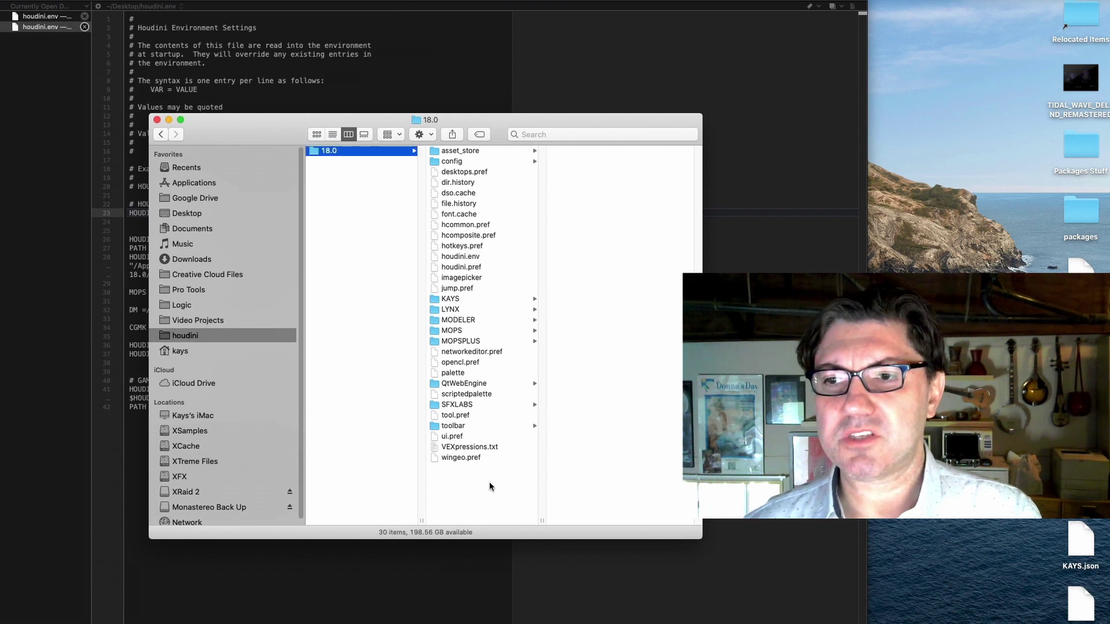
- Create a folder named 'packages' in the 18.0 preferences folder, then return to houdini.env
key("shift+super+n")
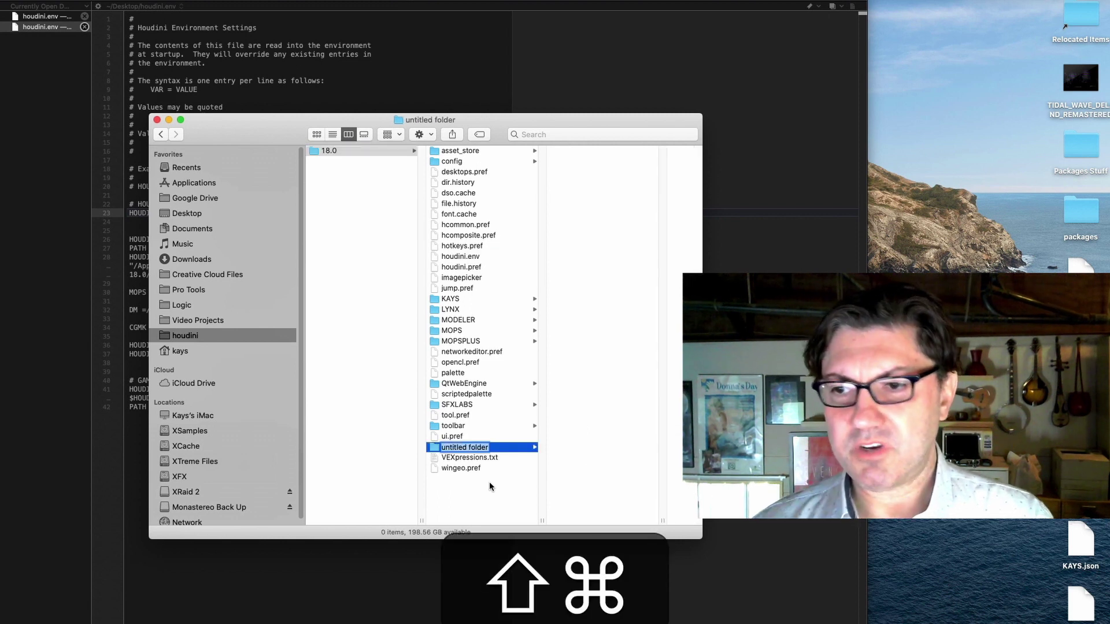
type("packa")
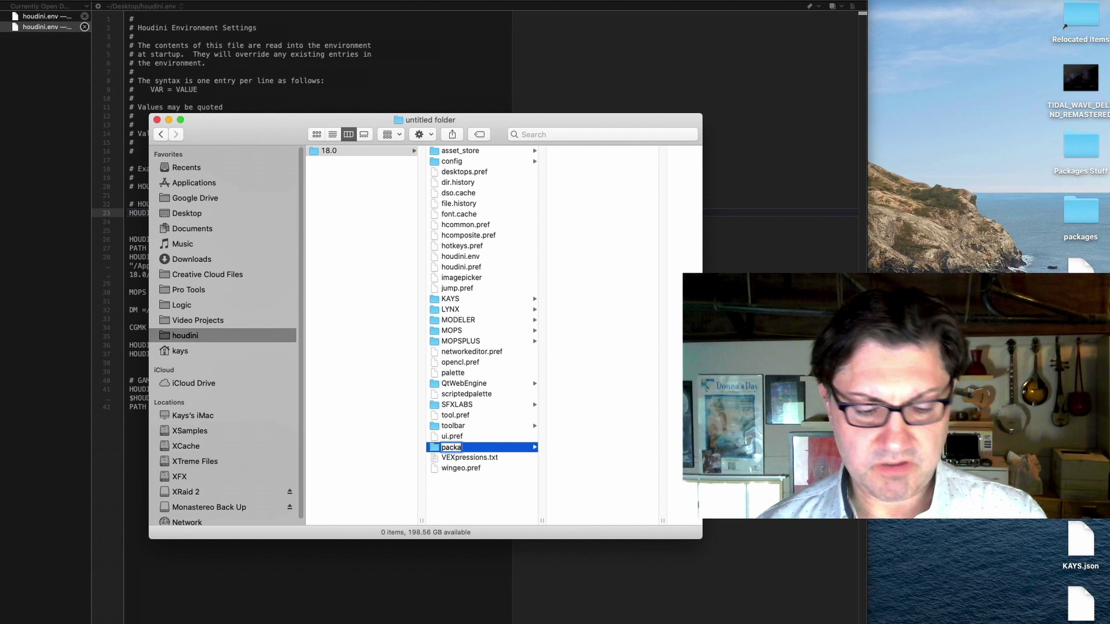
type("ges")
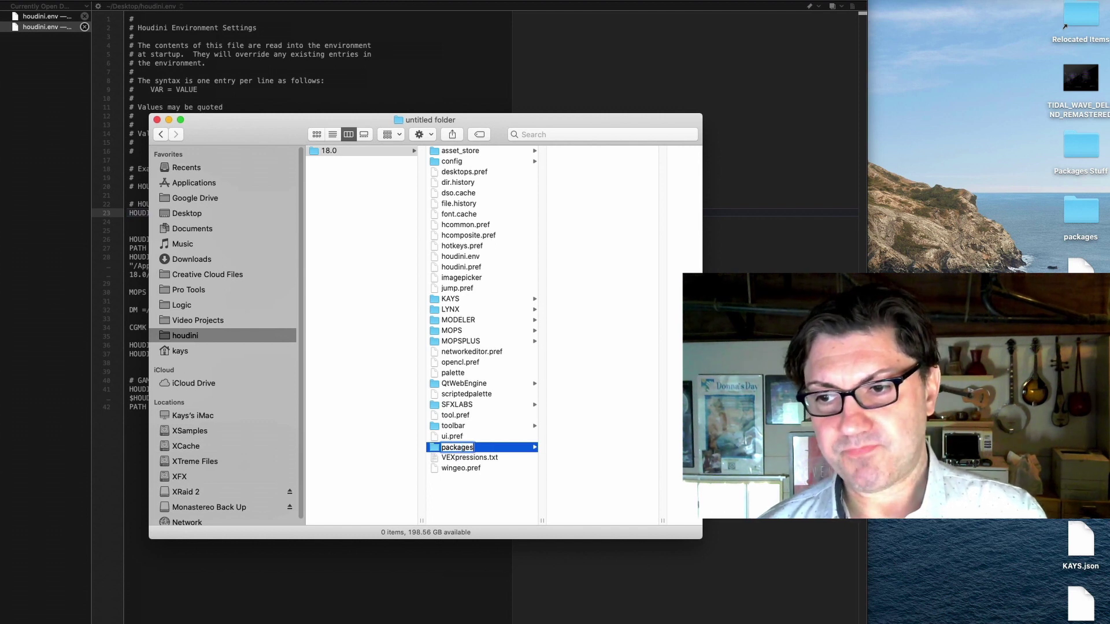
key("Return")
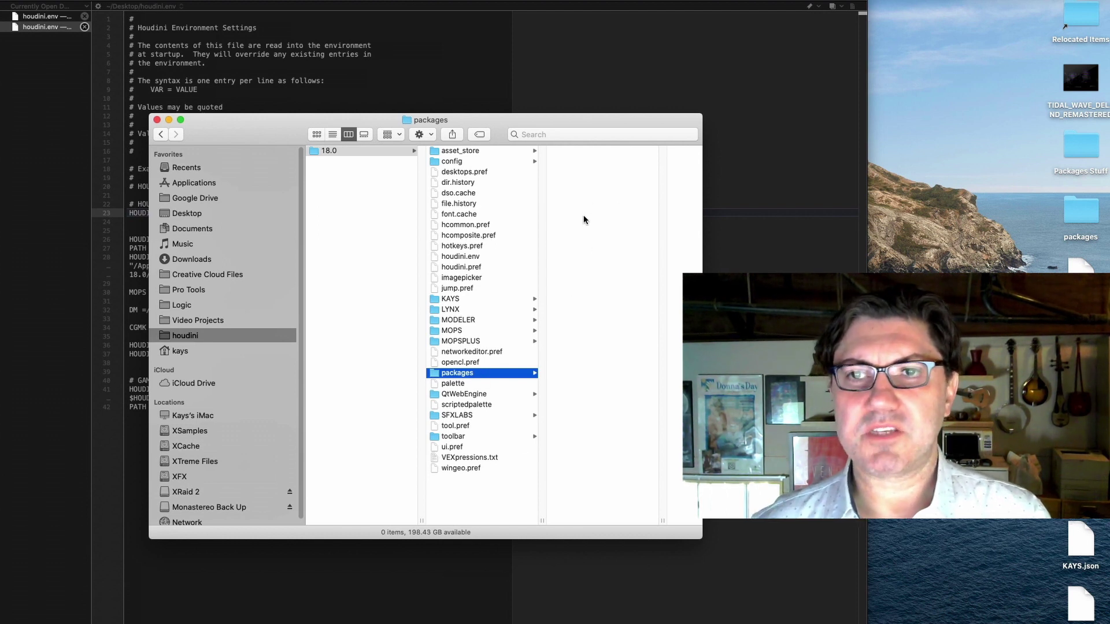
left_click(293, 578)
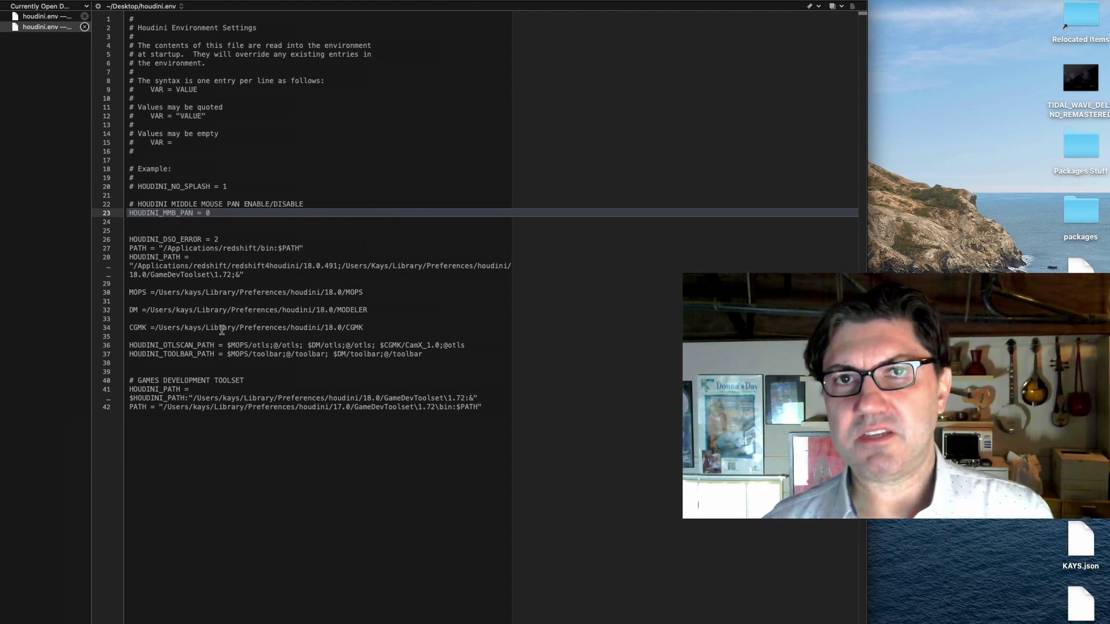
- Hide BBEdit so Terminal and the Finder packages folder view are showing
left_click(197, 212)
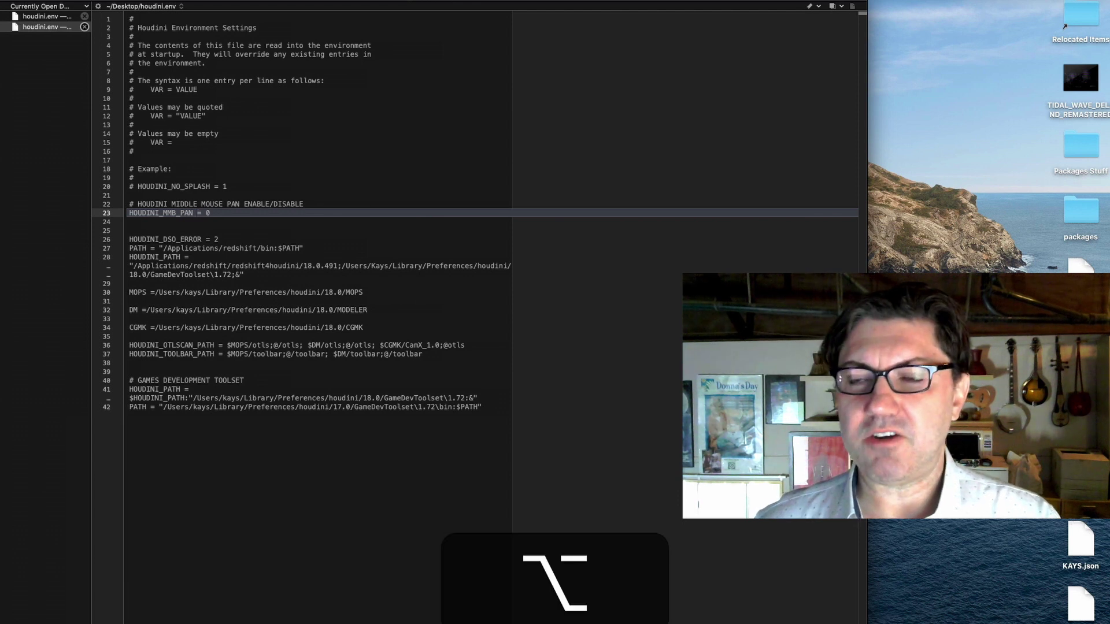
left_click(587, 307, "alt")
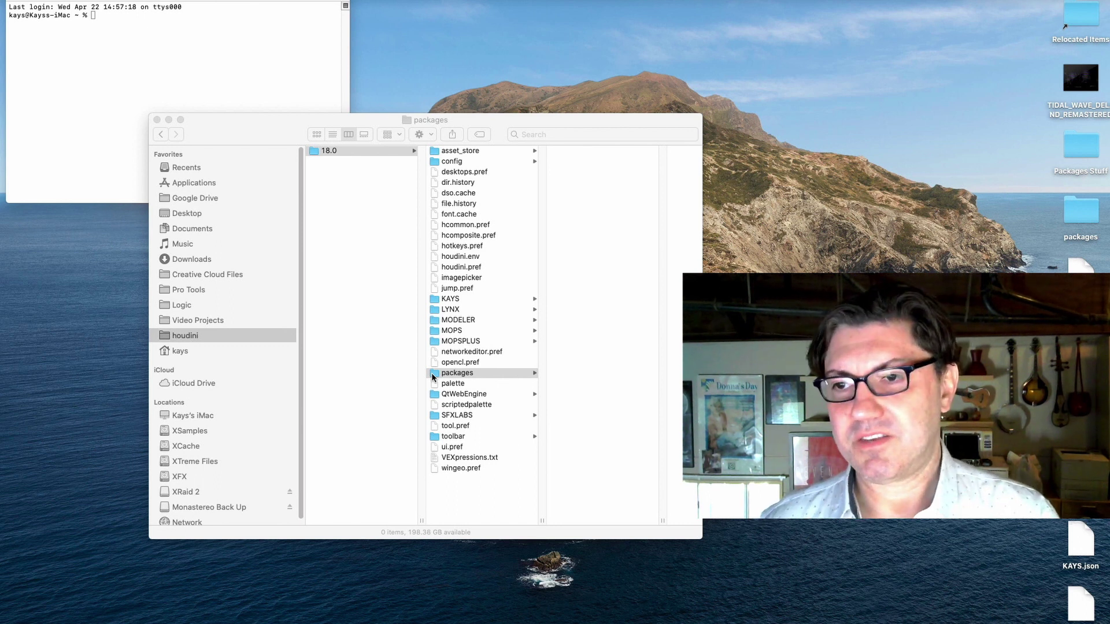
- Copy MOPS.json from the MOPS folder into the packages folder
left_click(478, 331)
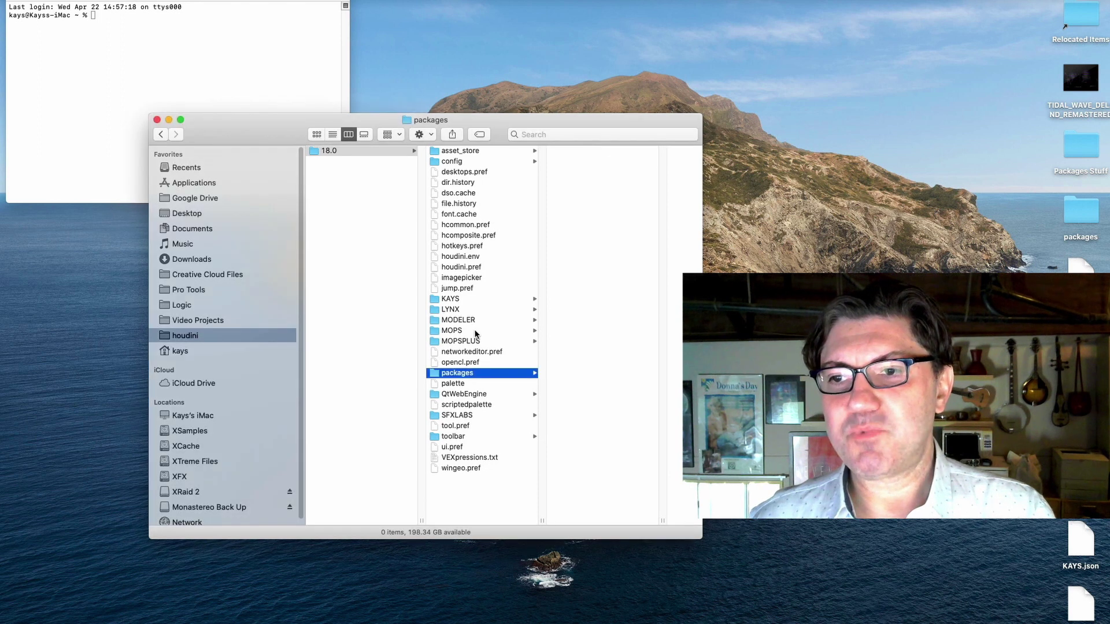
left_click(476, 332)
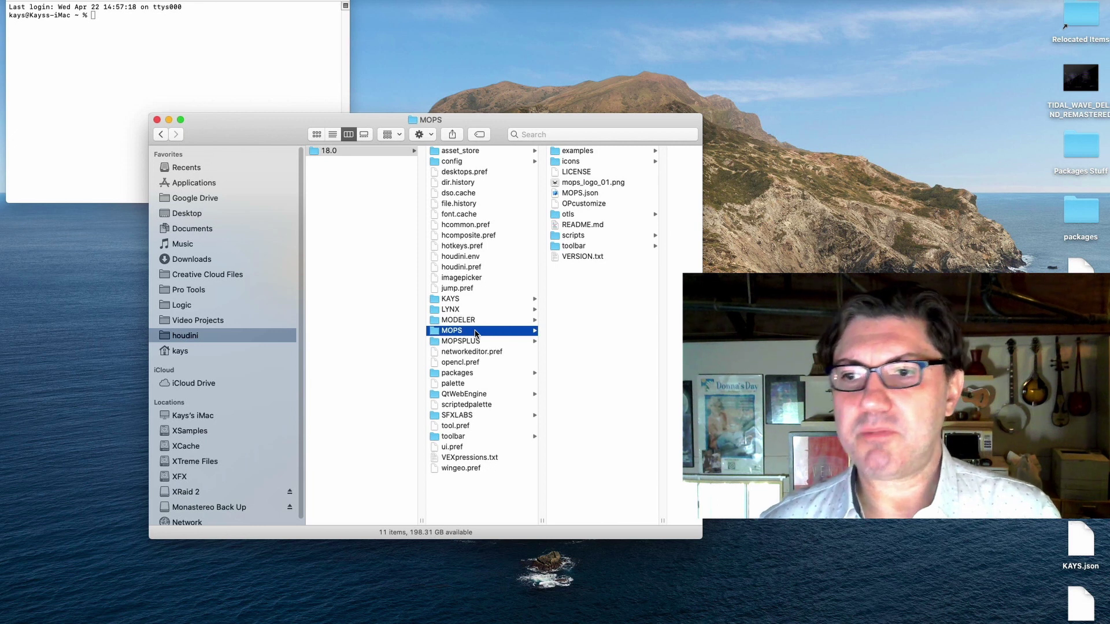
left_click(570, 193)
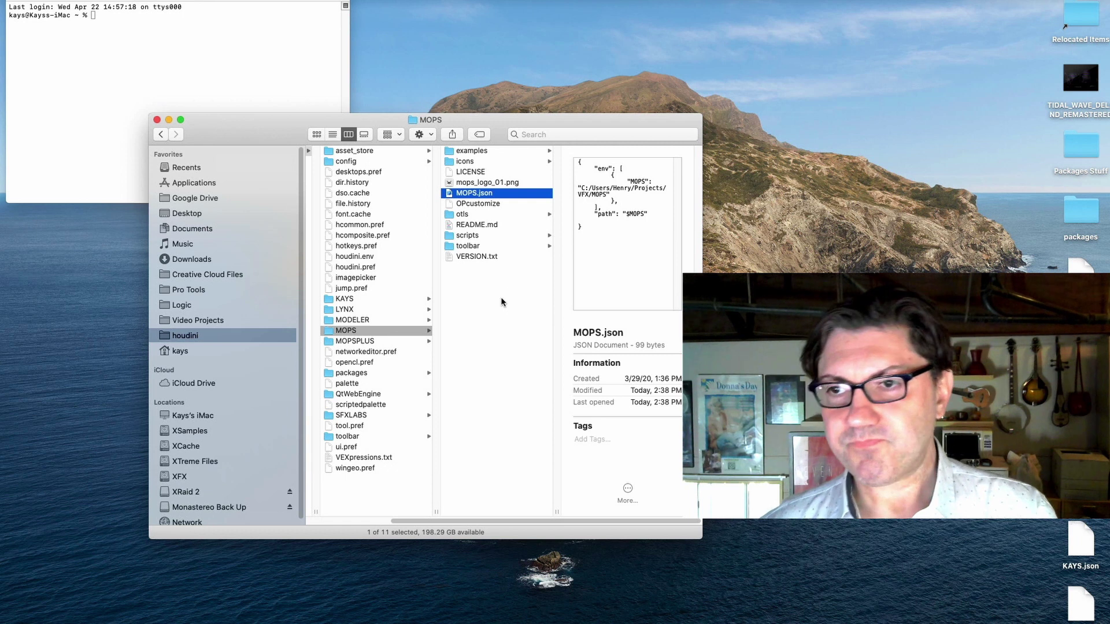
key("alt")
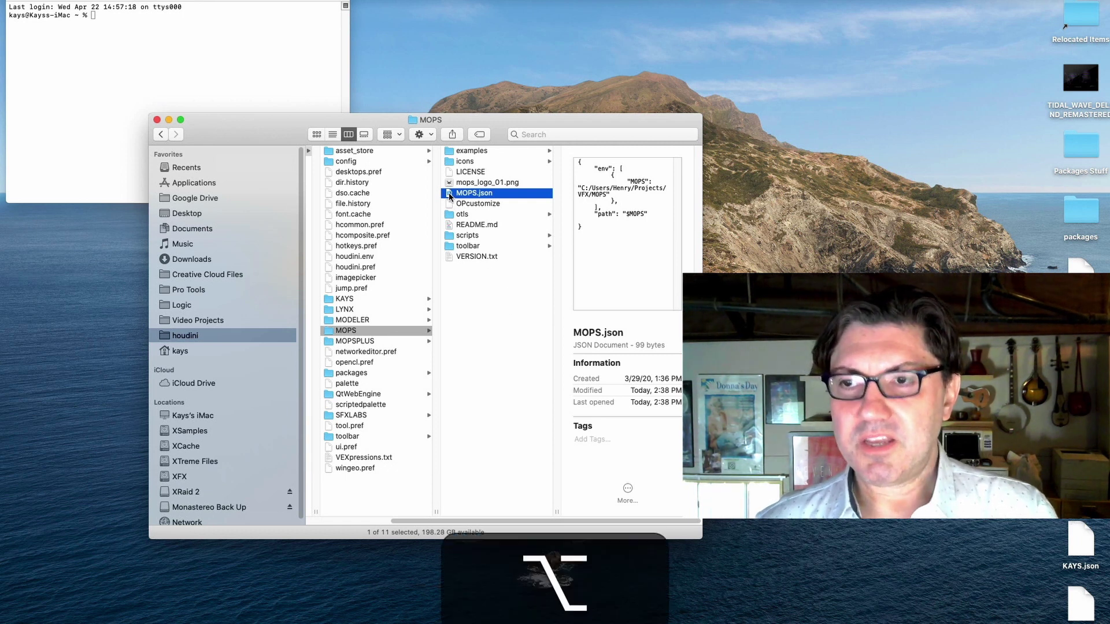
left_click_drag(450, 197, 469, 154, "alt")
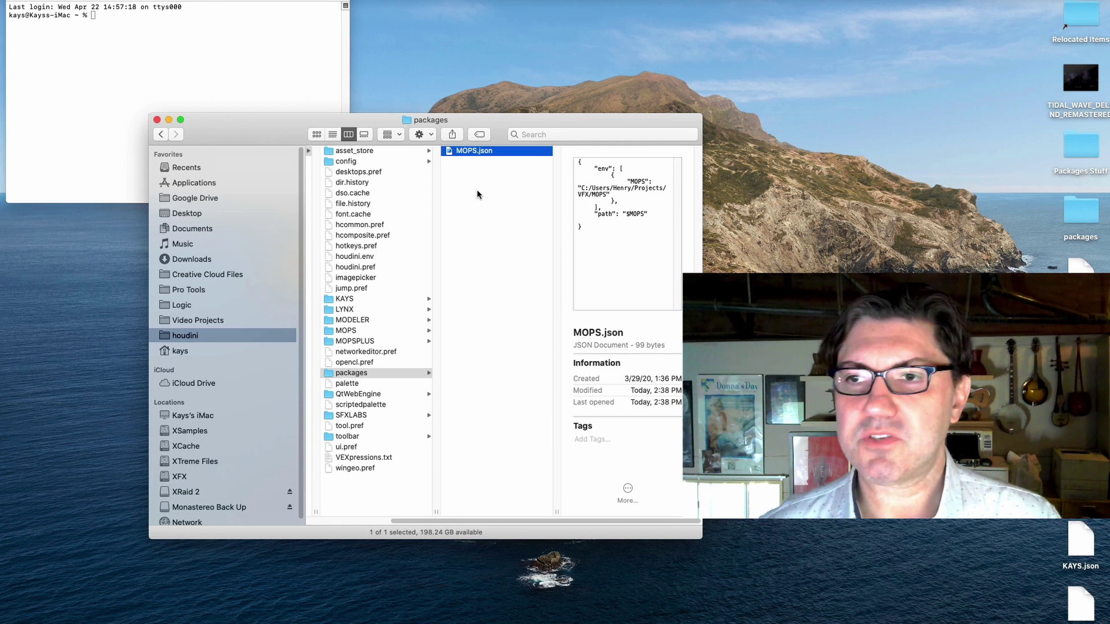
- Open the packages copy of MOPS.json in BBEdit using Open With
right_click(450, 154)
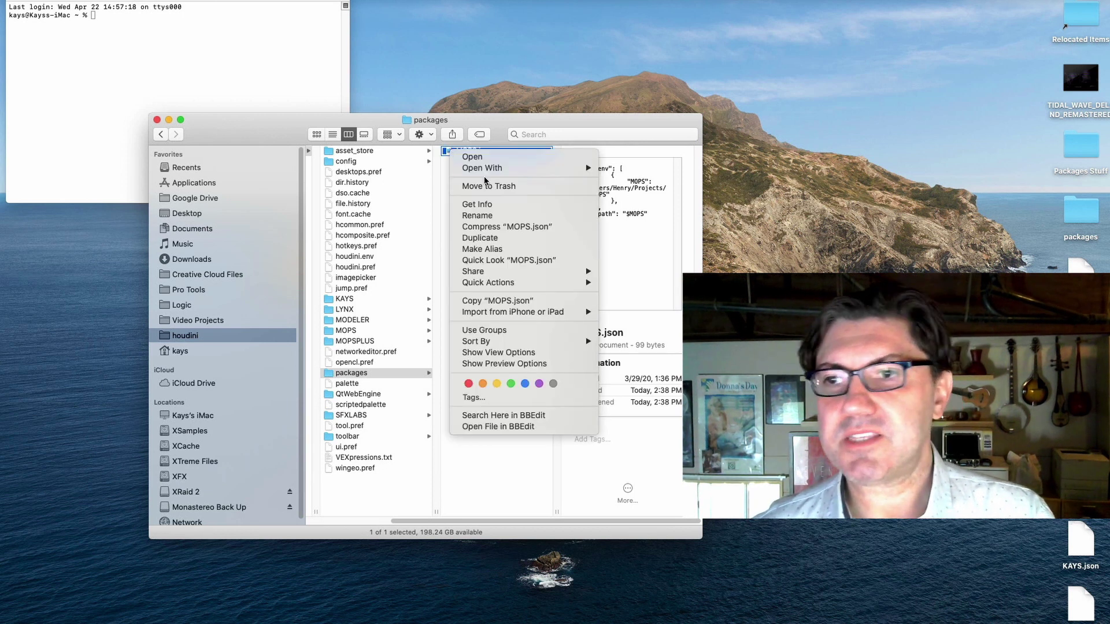
mouse_move(578, 167)
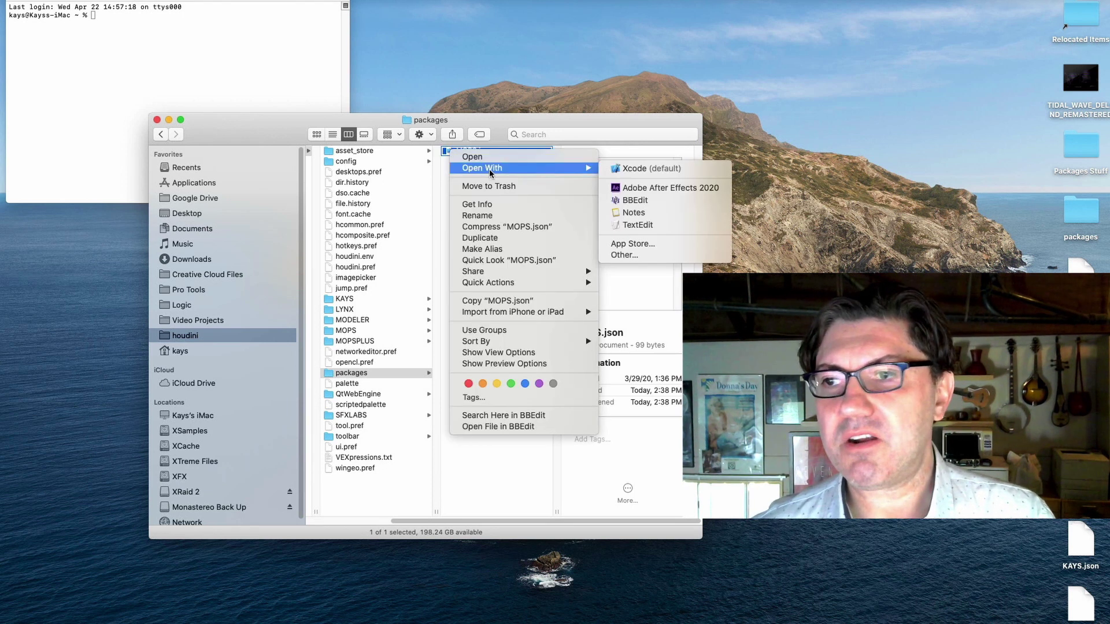
left_click(669, 202)
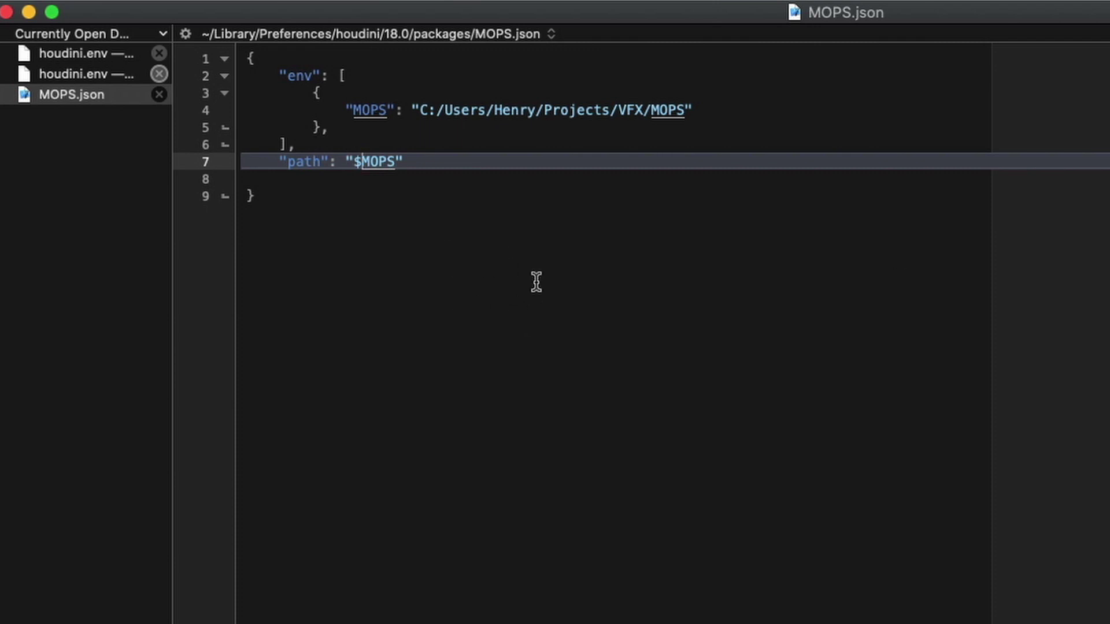
left_click_drag(686, 109, 422, 111)
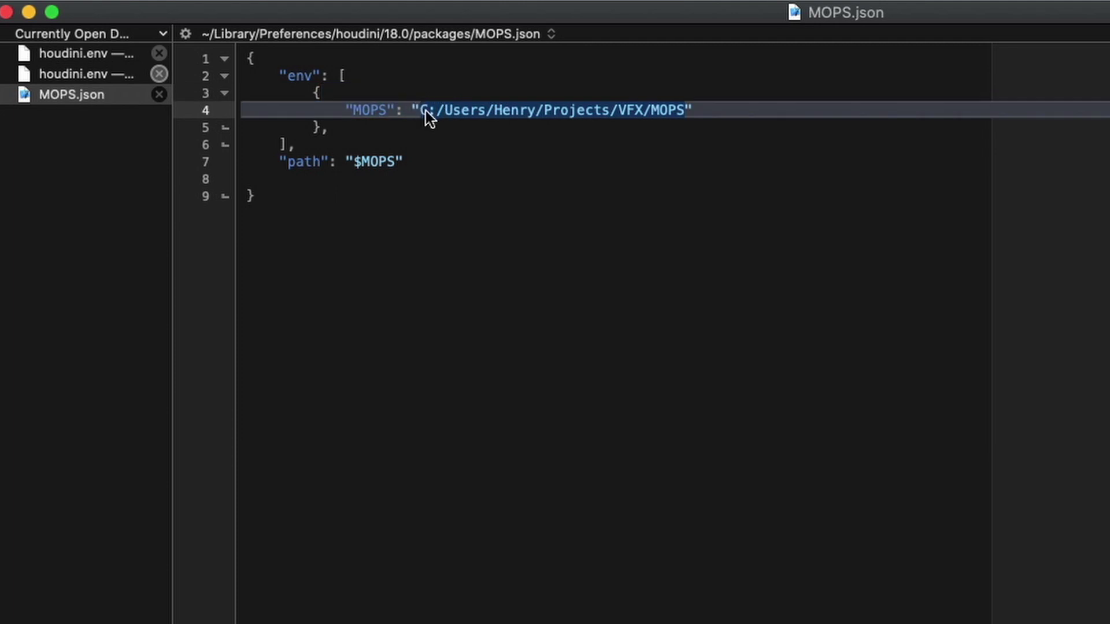
left_click(376, 276)
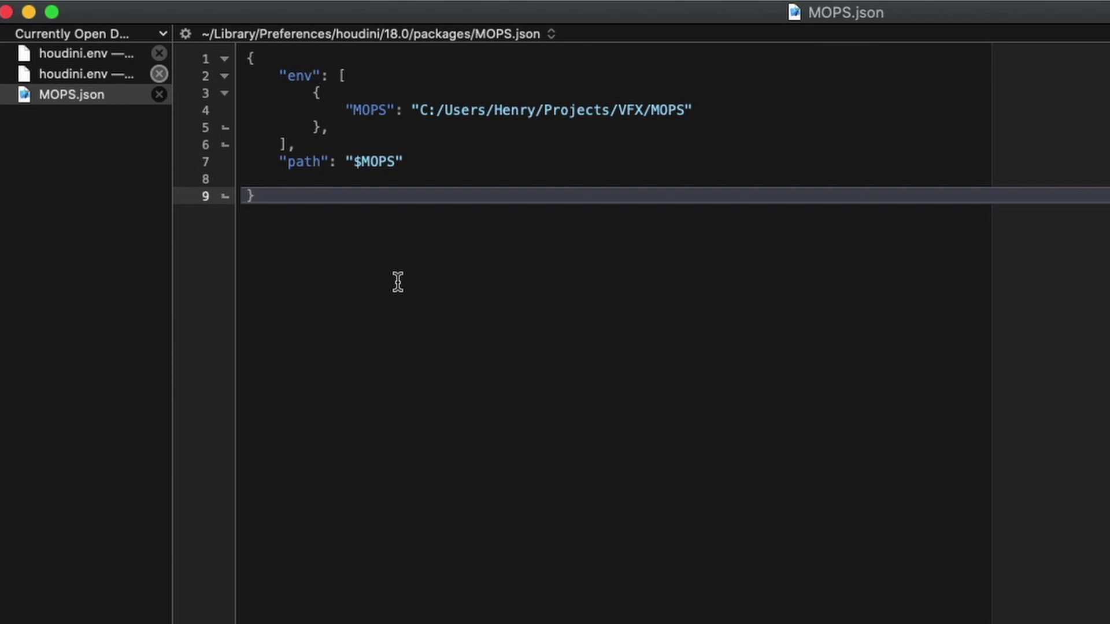
left_click(344, 76)
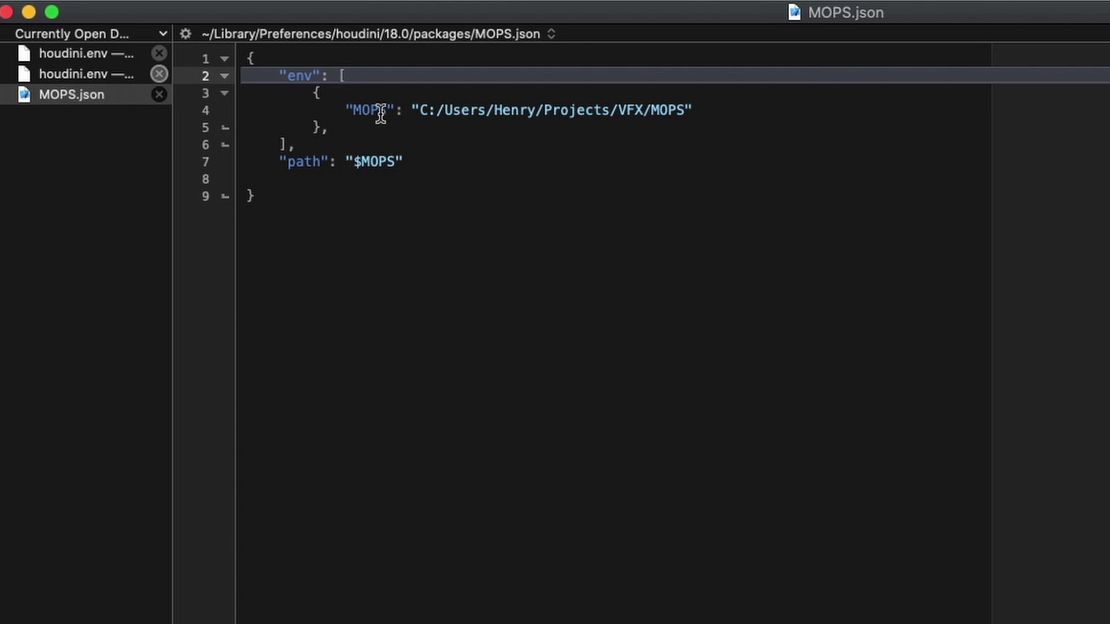
left_click_drag(419, 110, 685, 109)
left_click(574, 237)
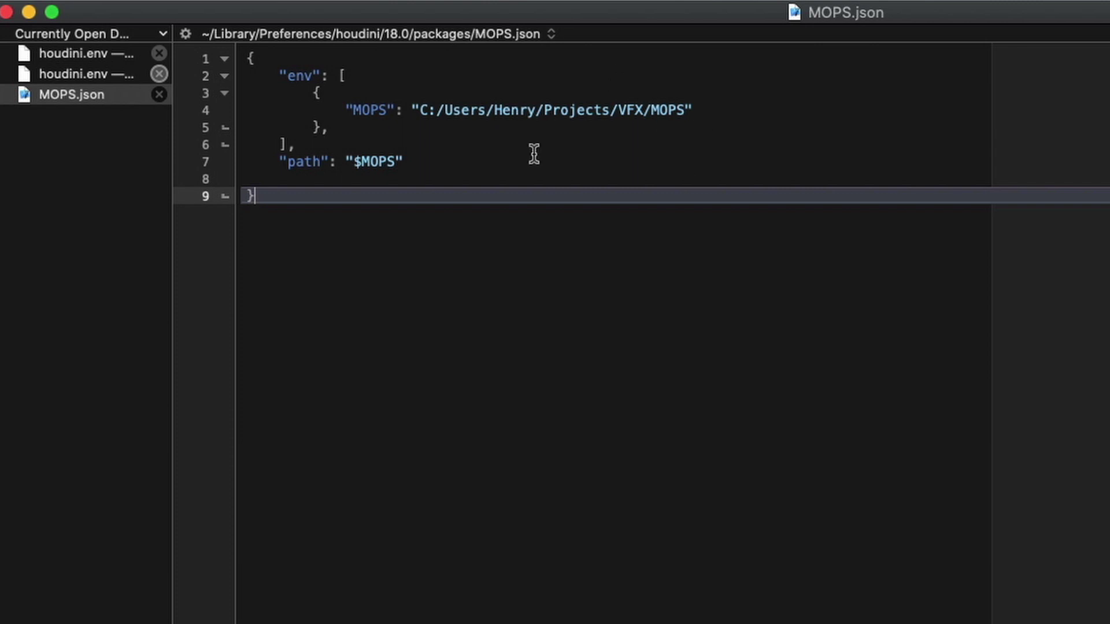
left_click(337, 128)
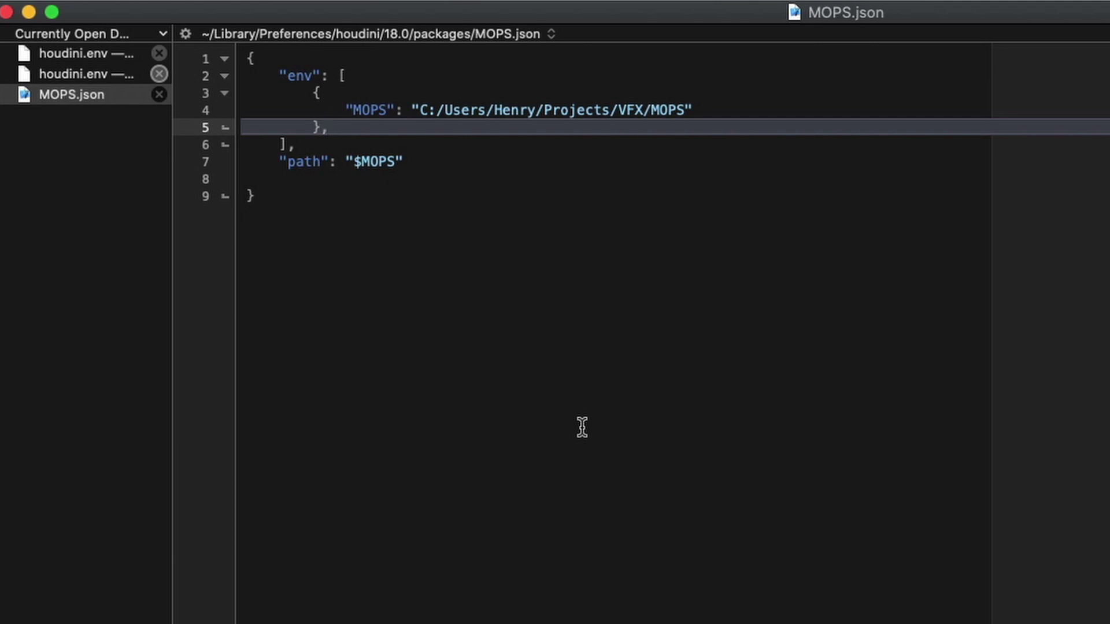
- Add '],' on the env closing line of MOPS.json
left_click(286, 144)
type("],")
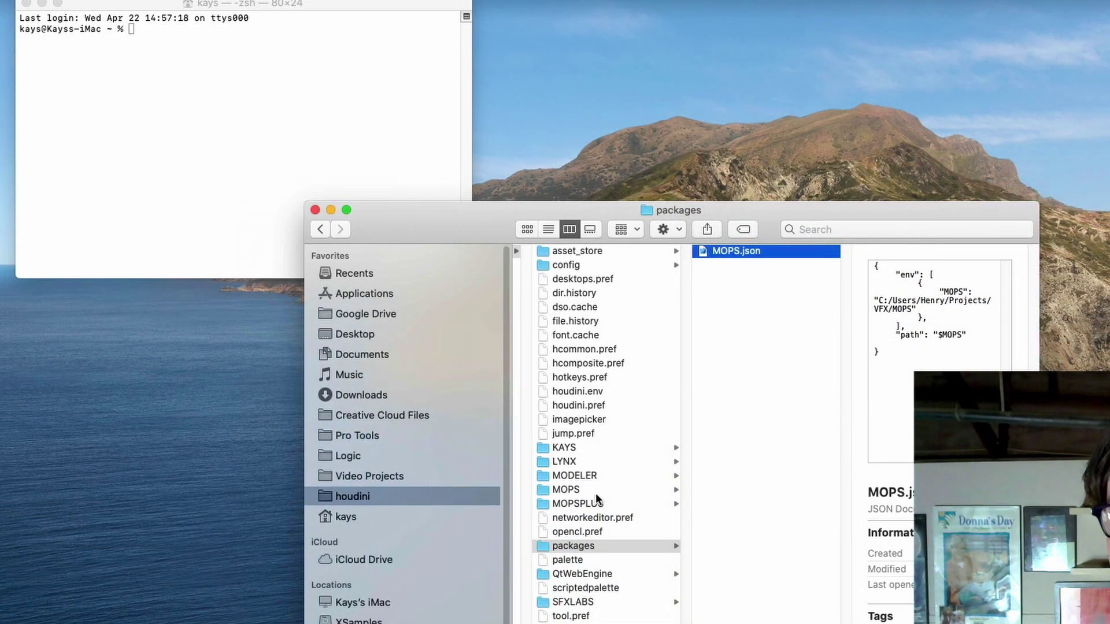
- Drag the 18.0 MOPS folder into Terminal to print its full path, then select it
left_click(594, 489)
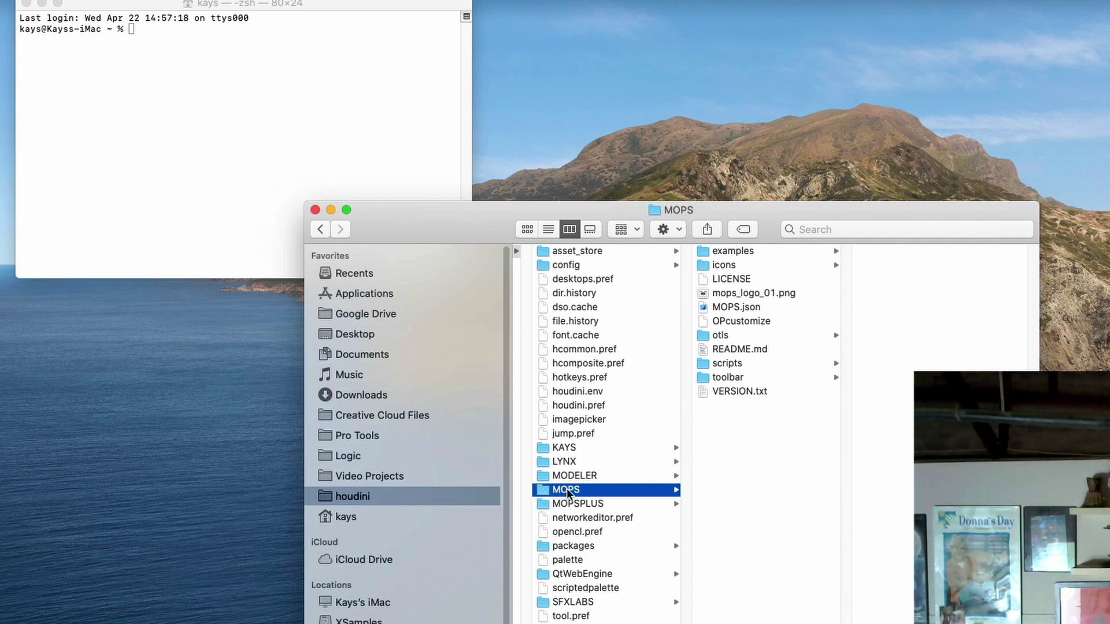
left_click(259, 118)
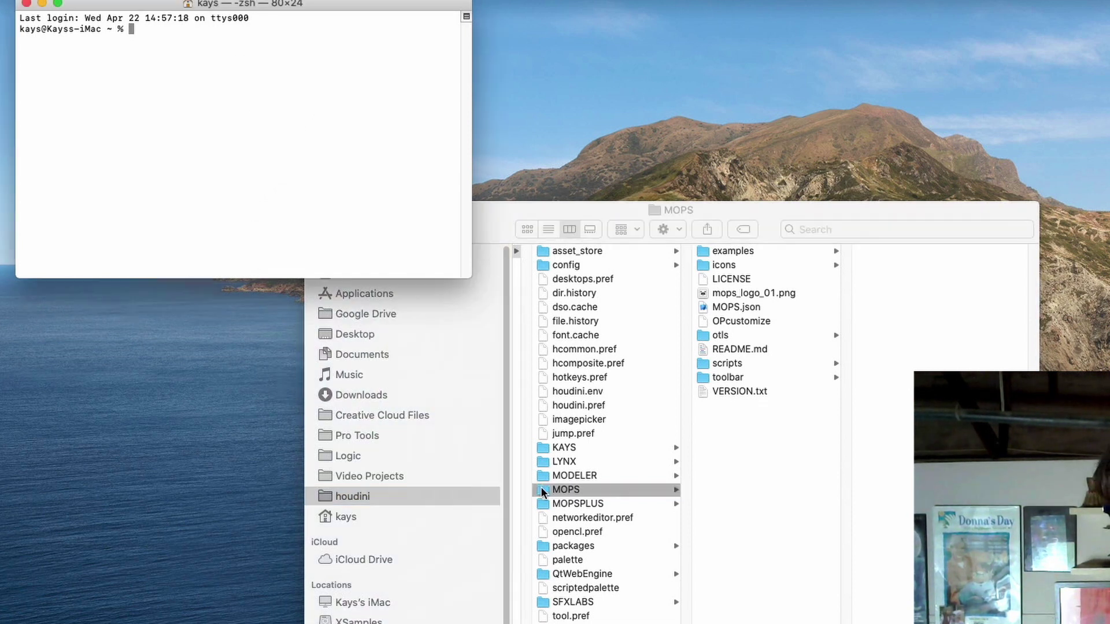
left_click_drag(549, 492, 142, 51)
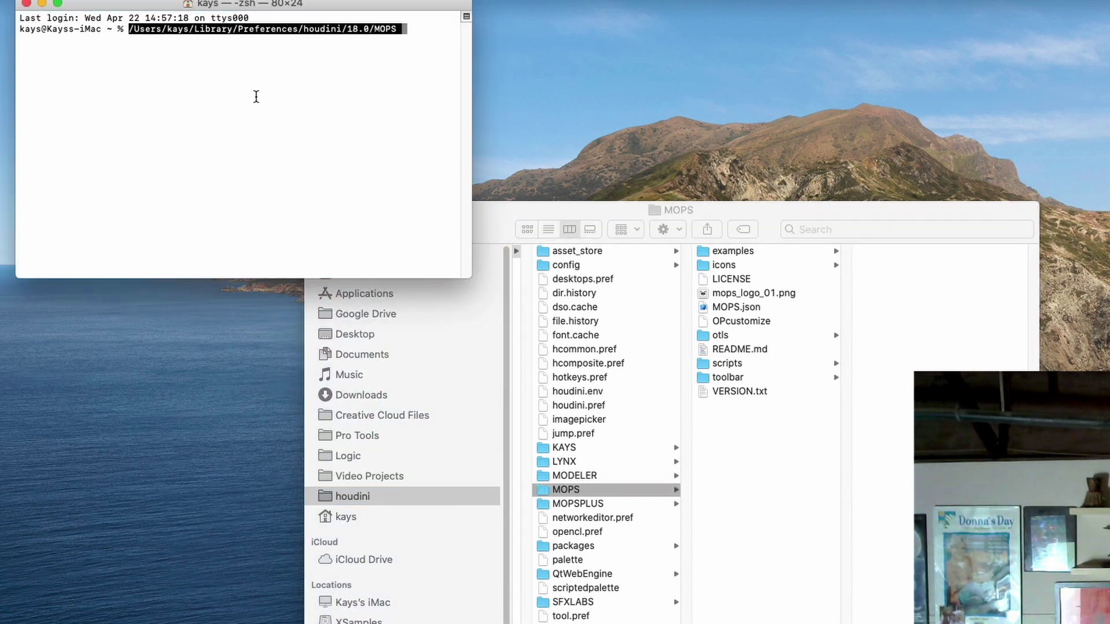
left_click_drag(397, 29, 132, 29)
key("super+c")
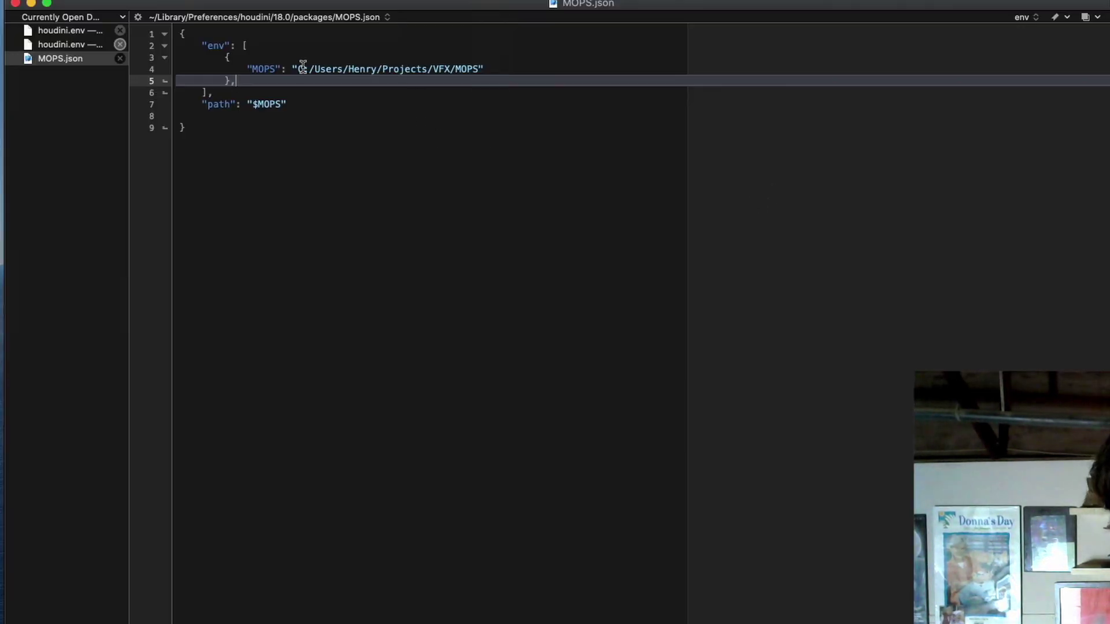
- Replace the Windows C:/ MOPS path on line 4 with the macOS path and save
left_click_drag(297, 69, 477, 70)
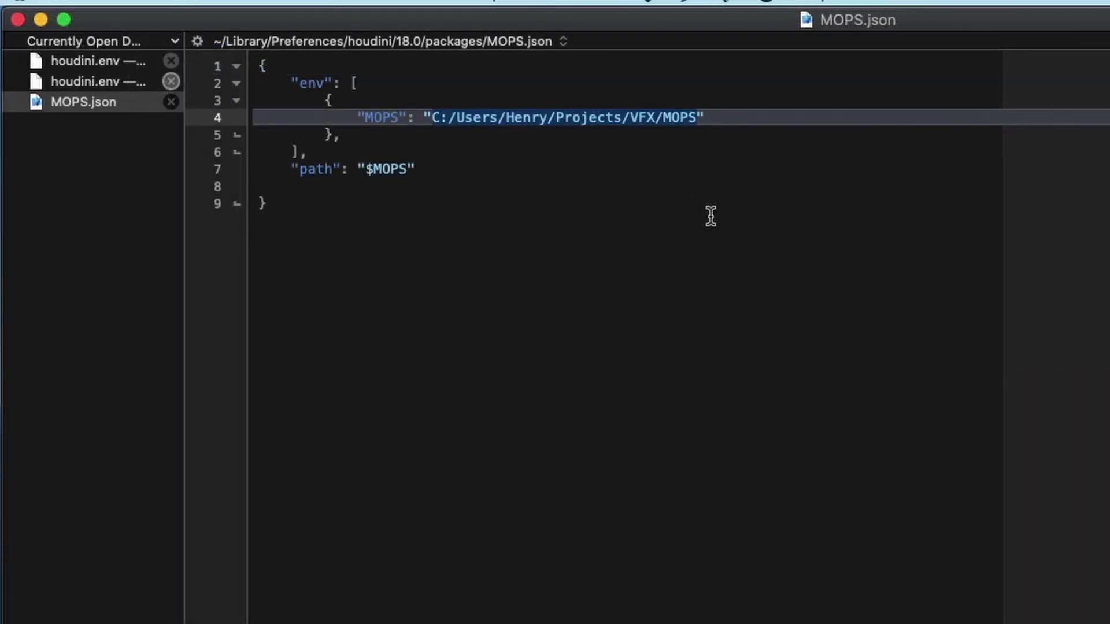
key("super+v")
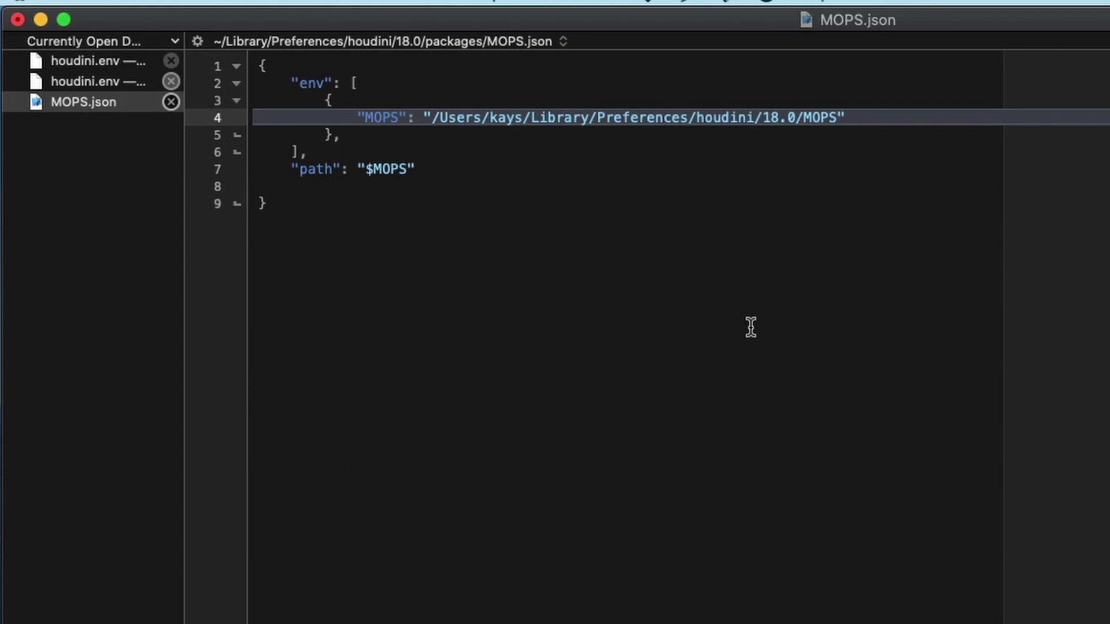
key("super+s")
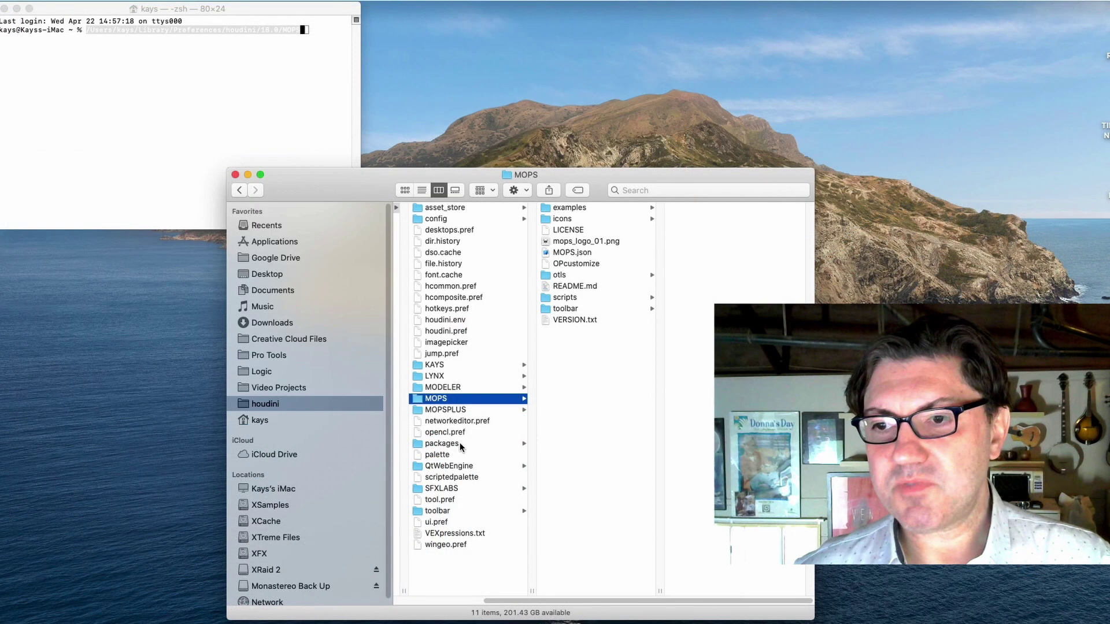
- Quick Look MOPS.json in packages to confirm its MOPS entries, then switch back to BBEdit
left_click(445, 443)
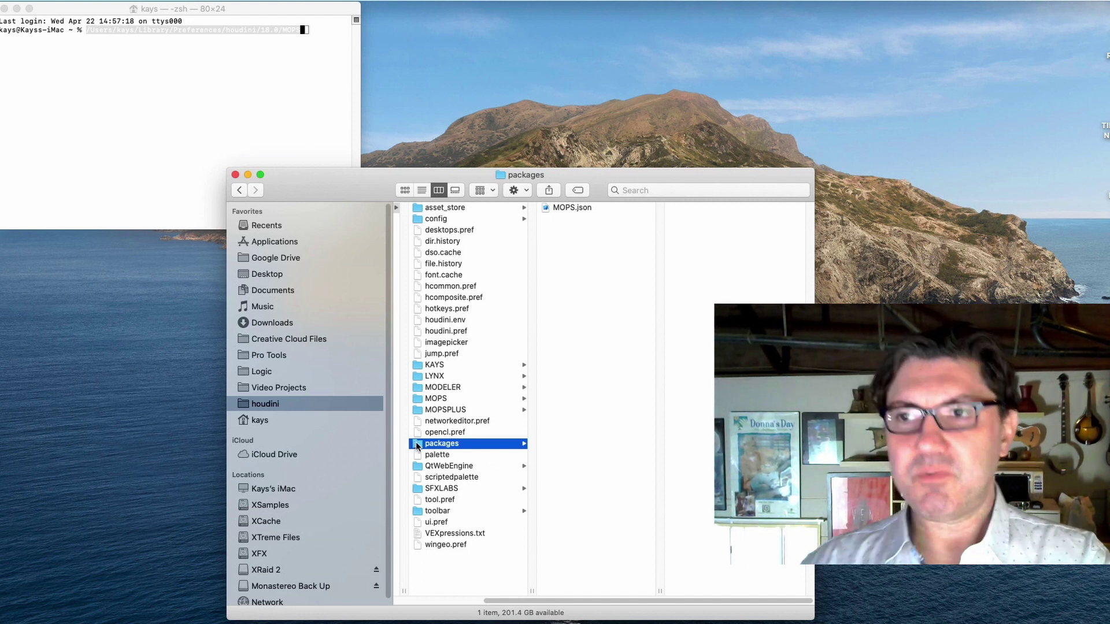
left_click(553, 208)
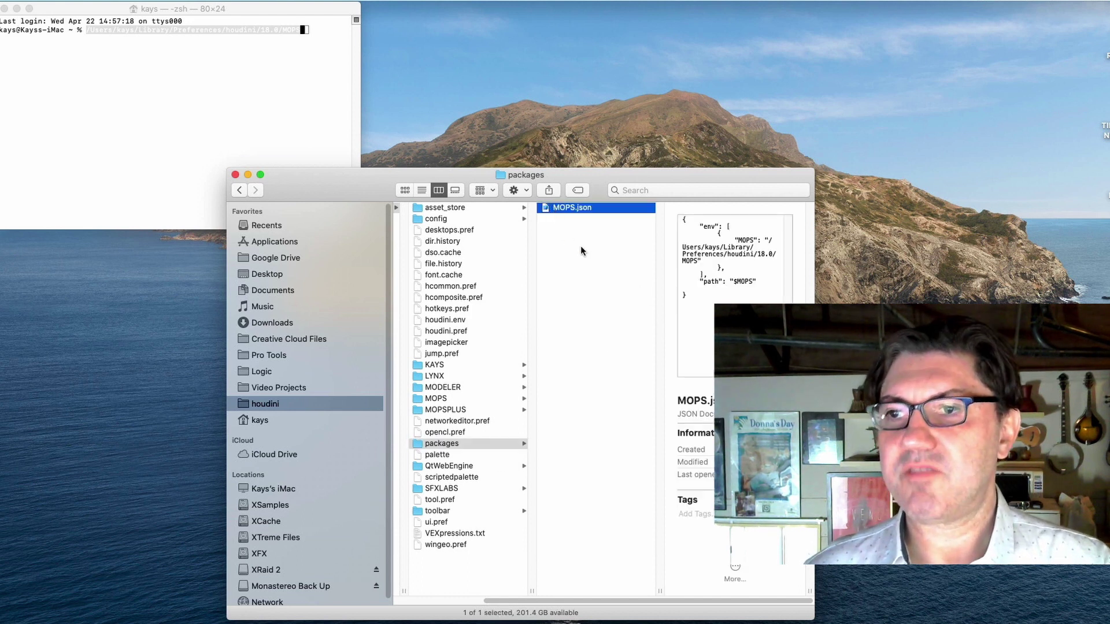
key("space")
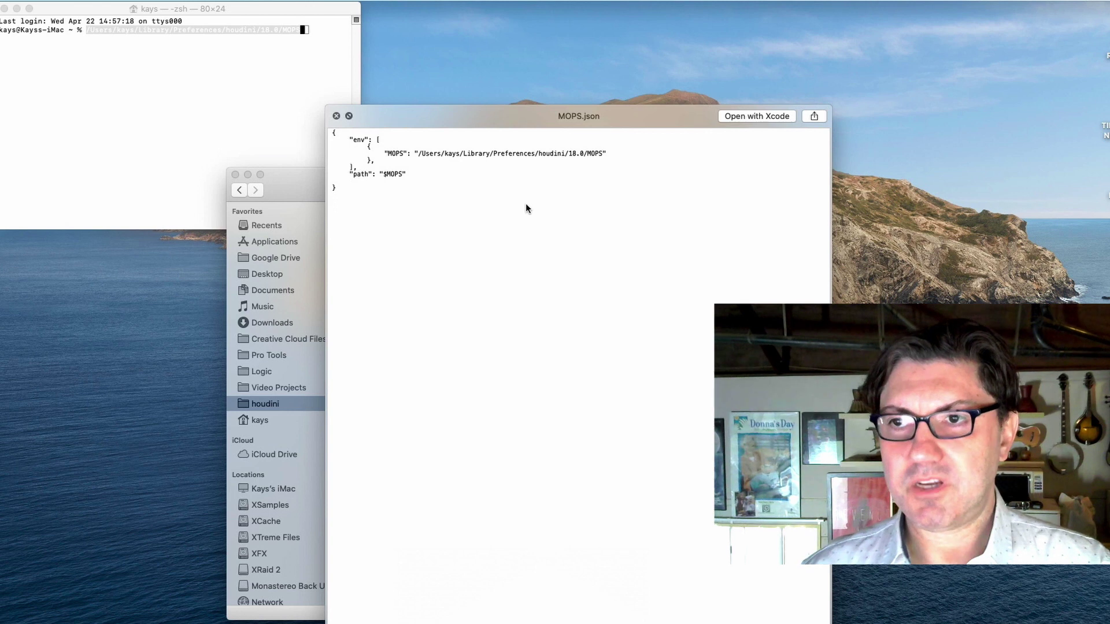
key("space")
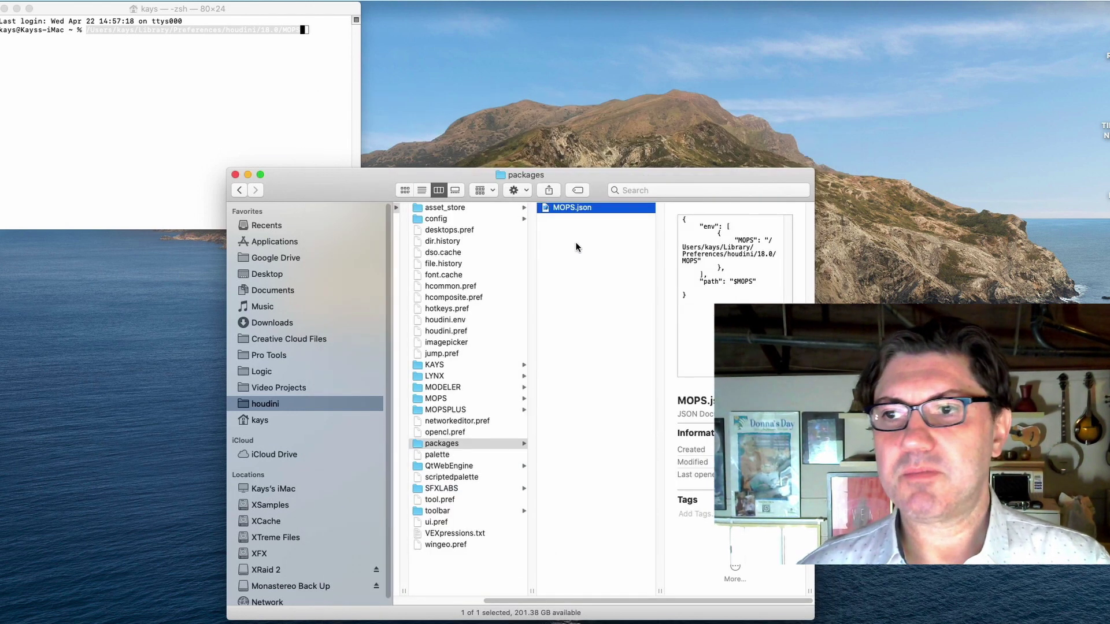
key("Left")
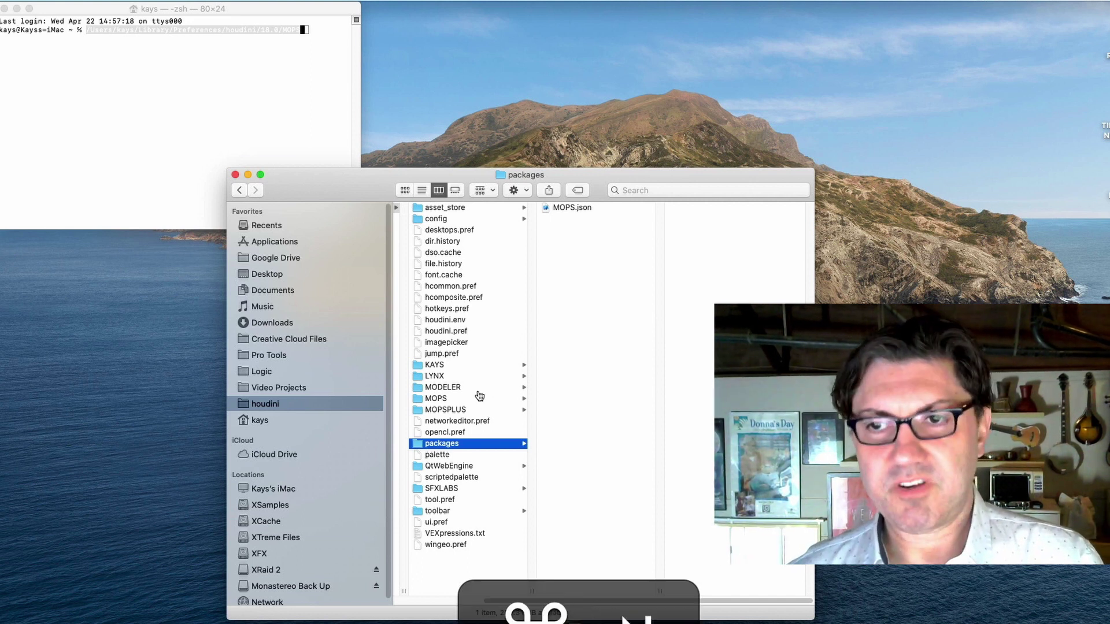
key("super+Tab")
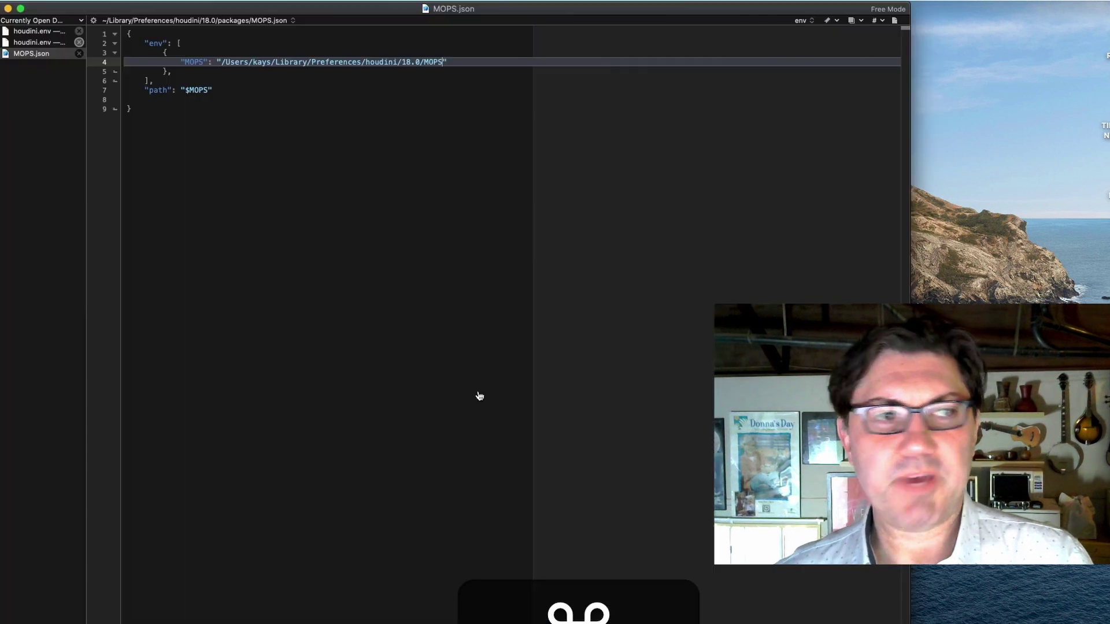
- Switch to the Desktop houdini.env and select its Redshift PATH and HOUDINI_PATH lines
left_click(40, 42)
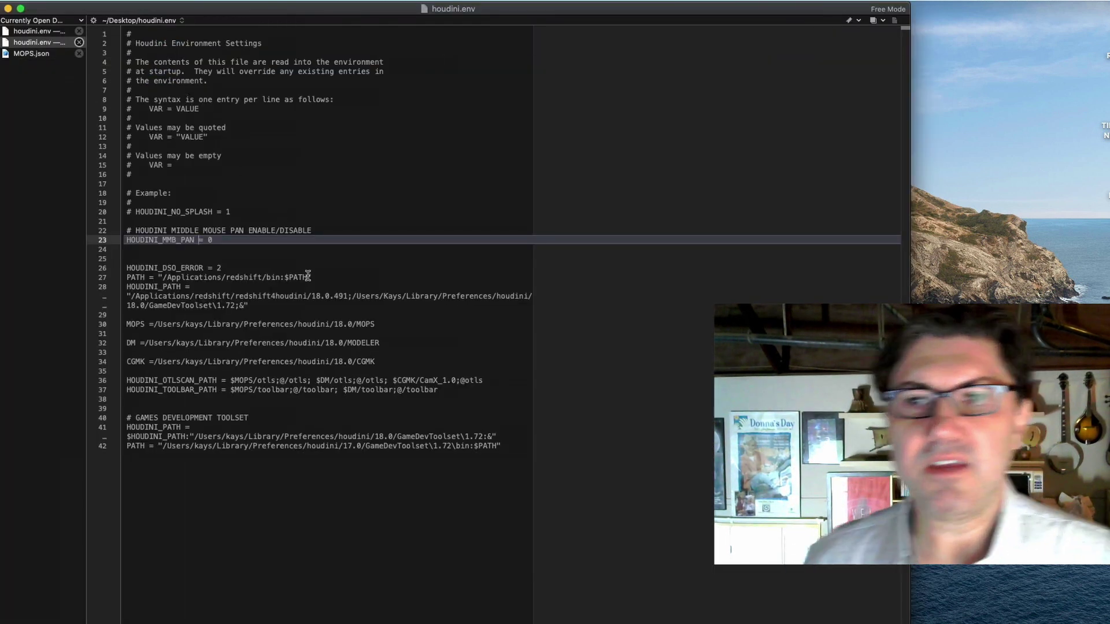
left_click(235, 306)
double_click(155, 306)
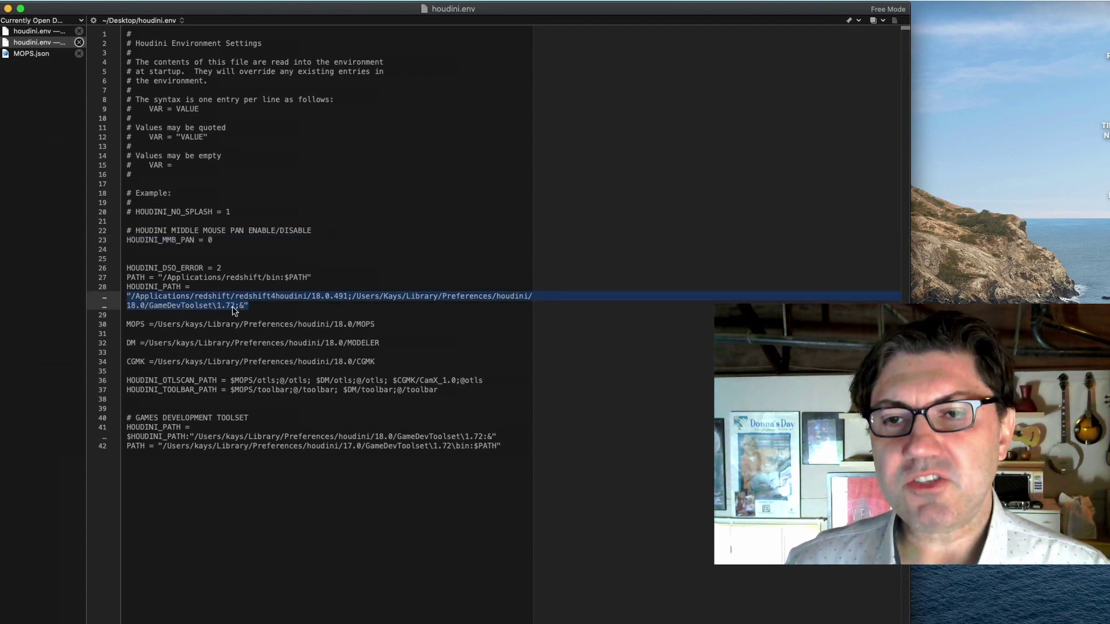
left_click(268, 305)
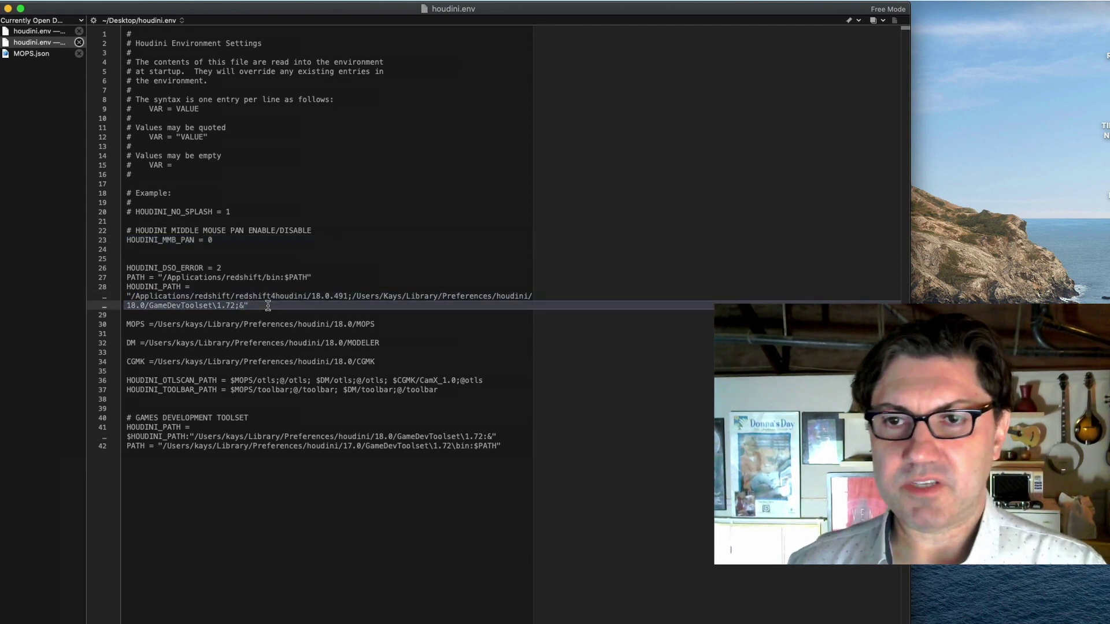
left_click_drag(126, 277, 326, 278)
key("super+c")
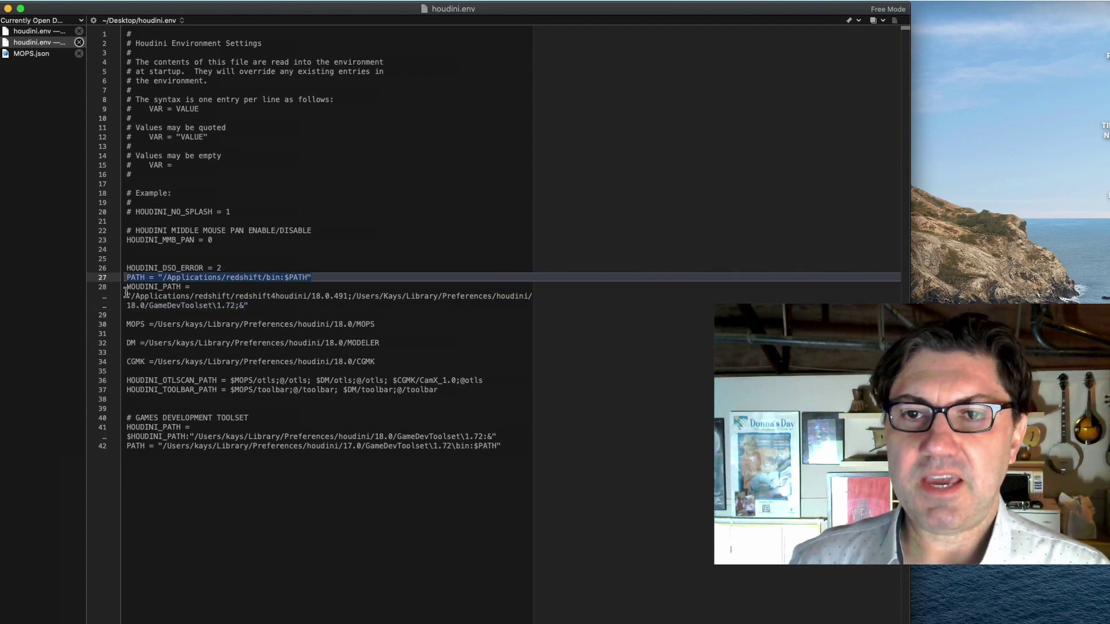
left_click_drag(127, 285, 264, 306)
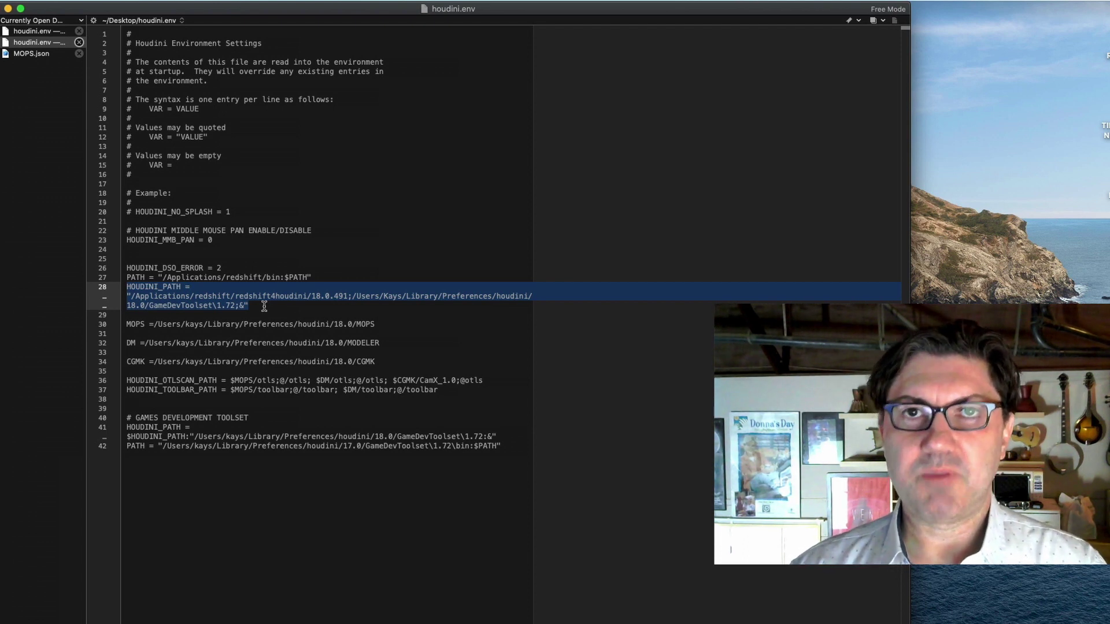
key("alt")
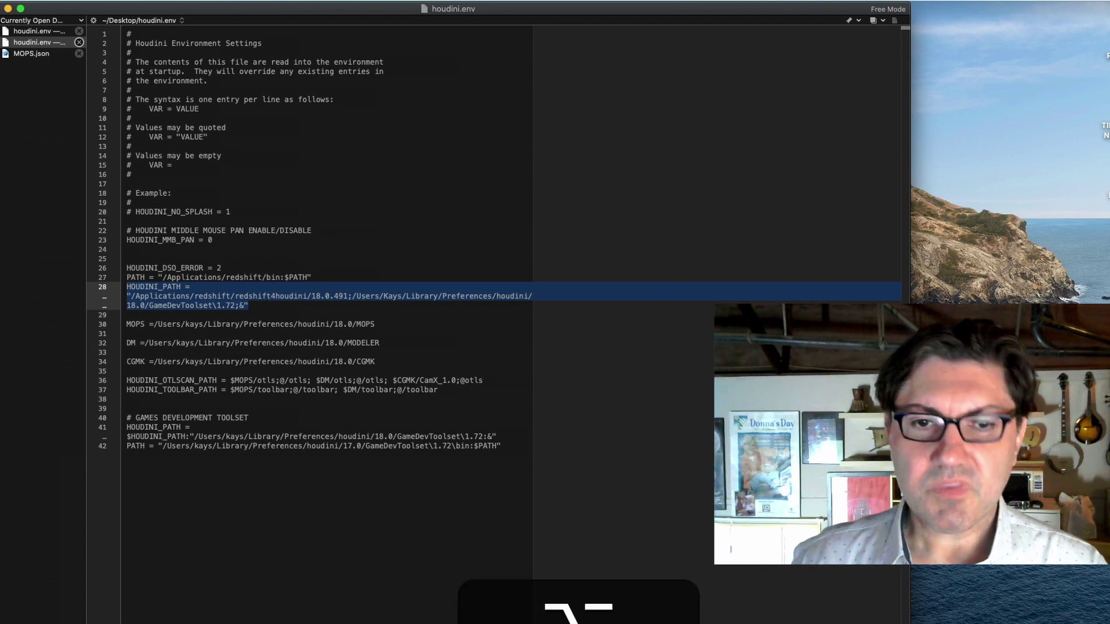
- Duplicate MOPS.json in the packages folder and rename the copy to REDSHIFT.json
key("super+h")
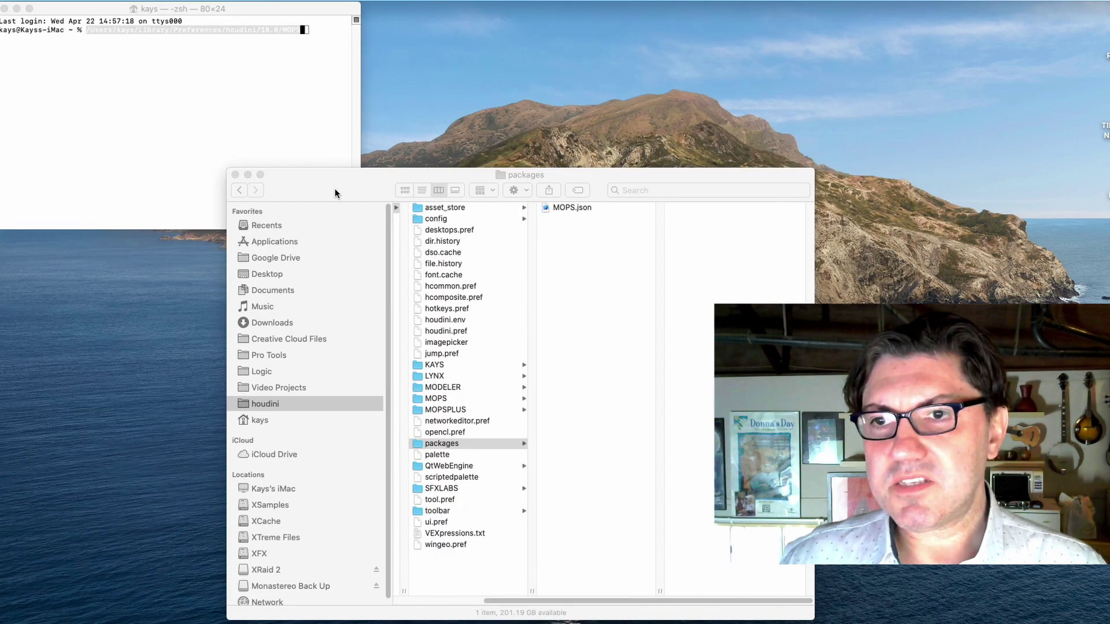
left_click_drag(291, 202, 279, 203)
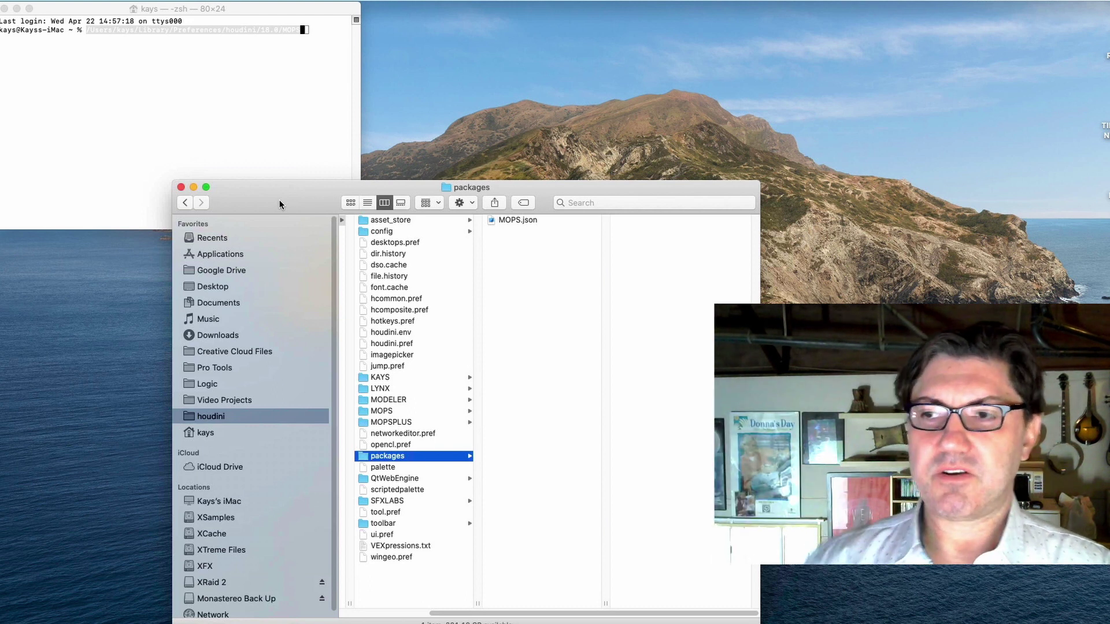
left_click(493, 221)
left_click_drag(492, 220, 522, 268, "alt")
key("Return")
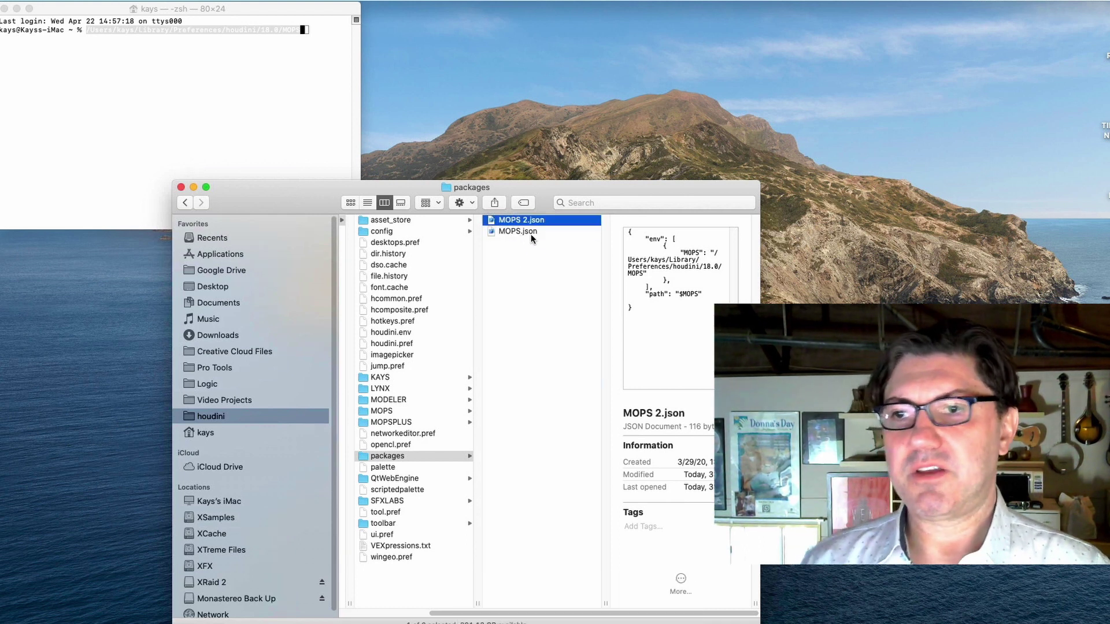
type("REDSHIFT")
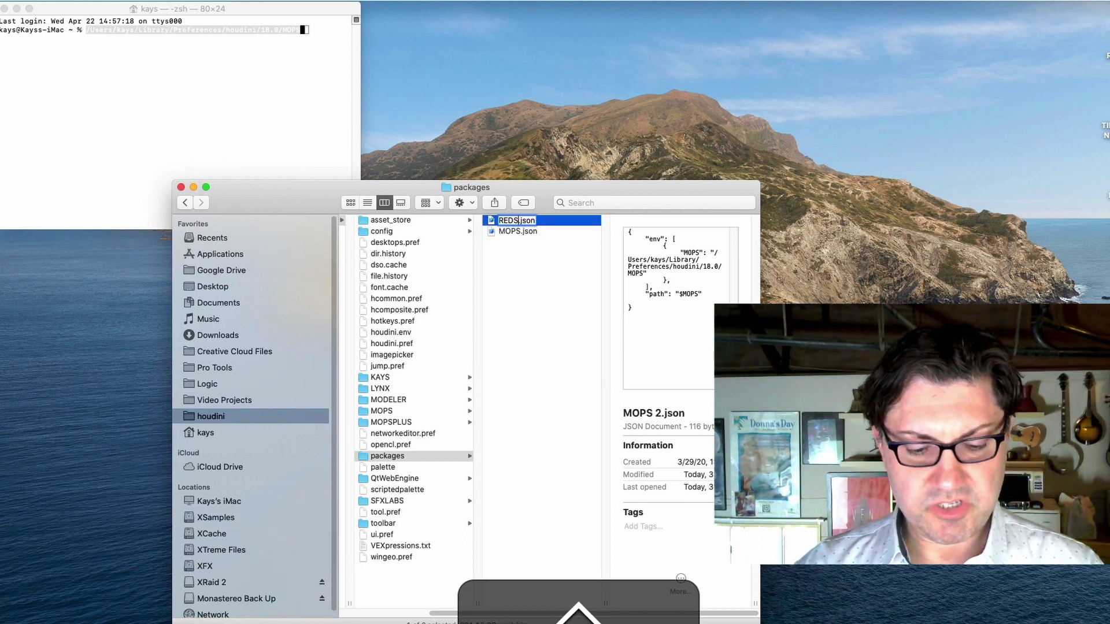
key("Return")
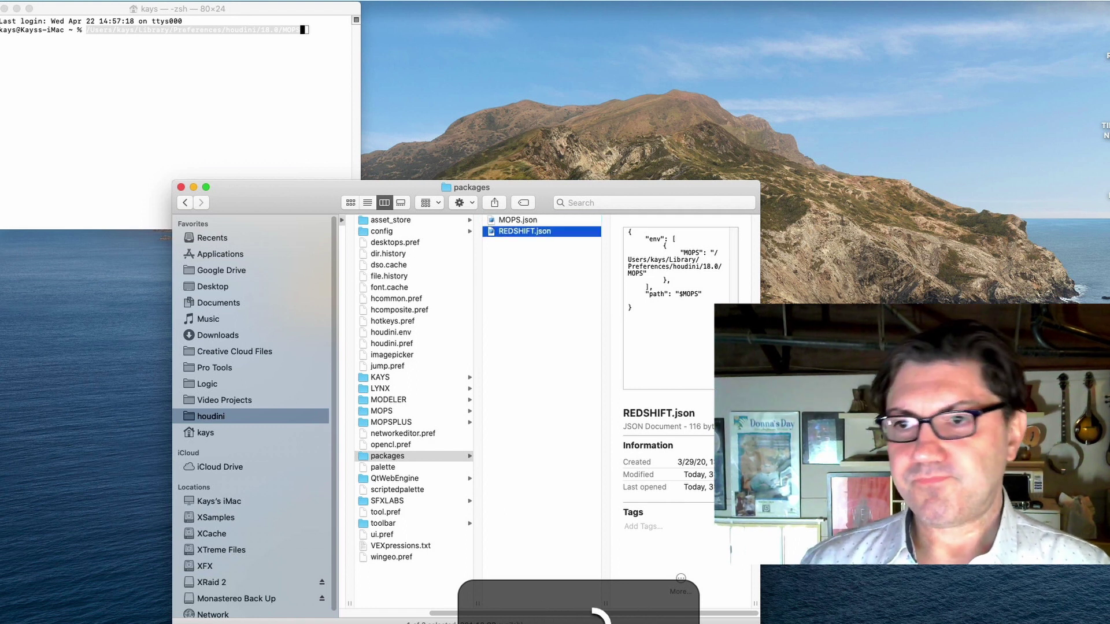
right_click(487, 233)
- Open REDSHIFT.json in BBEdit and delete its "path": "$MOPS" line and the leftover blank line
mouse_move(526, 252)
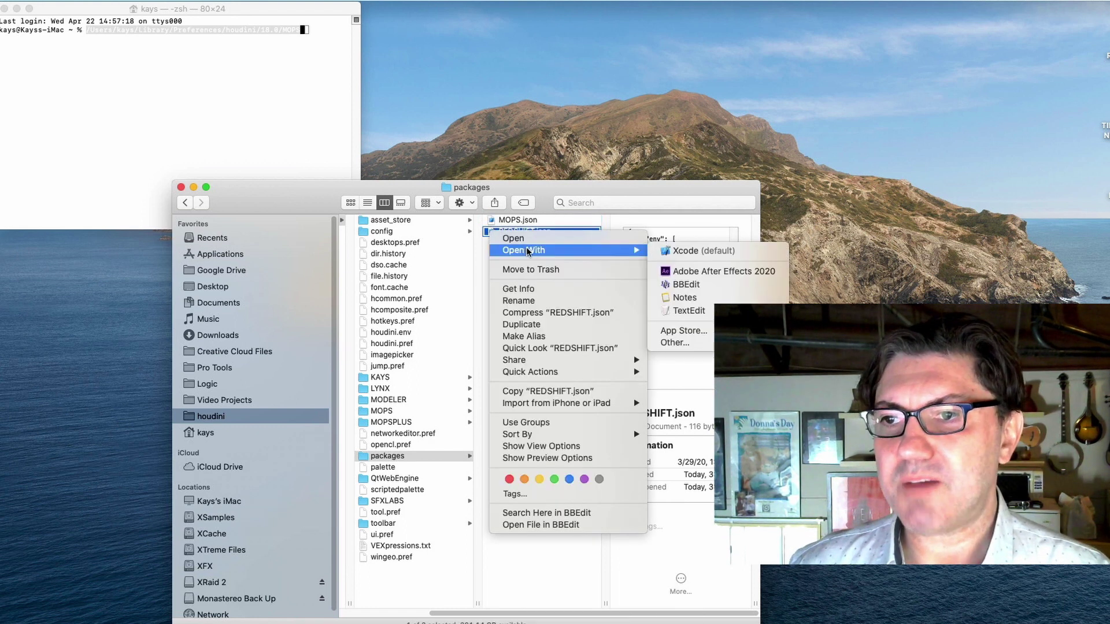
left_click(730, 289)
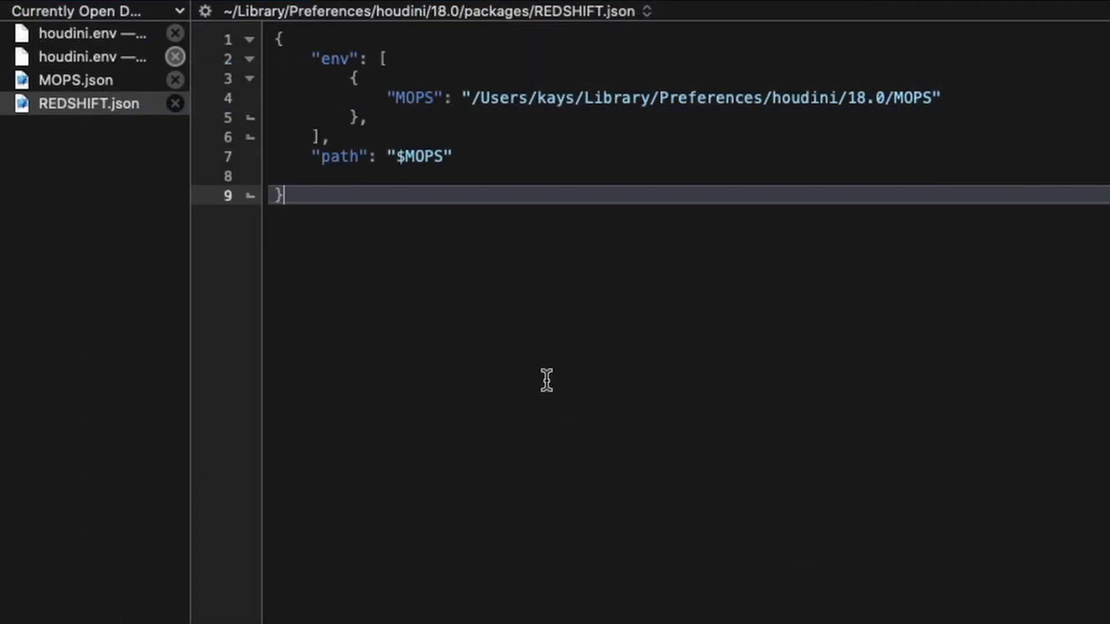
left_click_drag(456, 155, 261, 159)
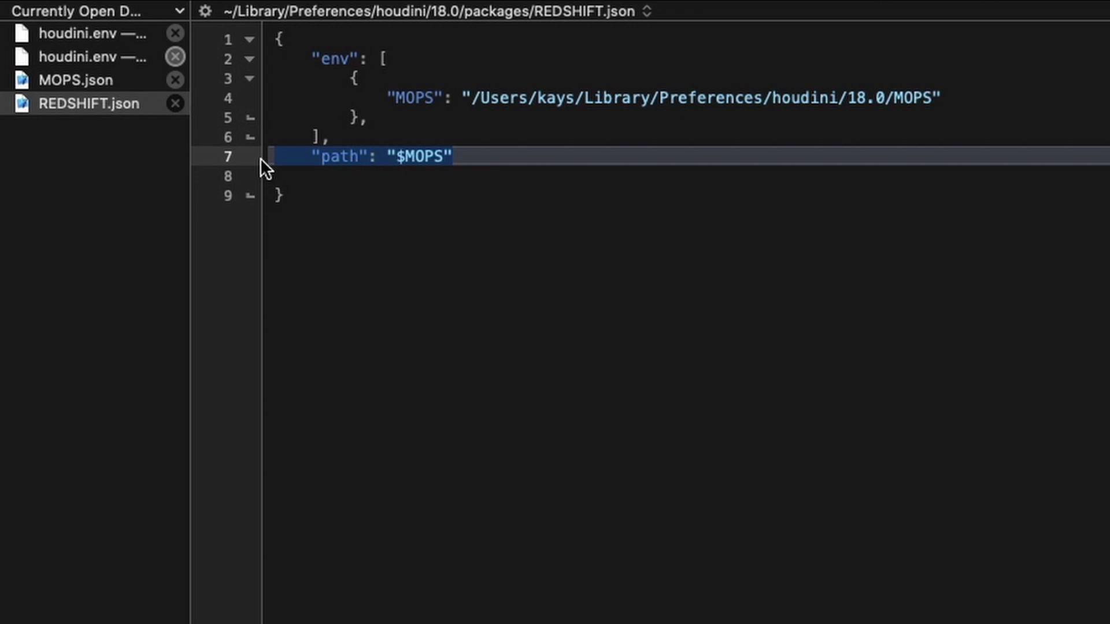
key("BackSpace")
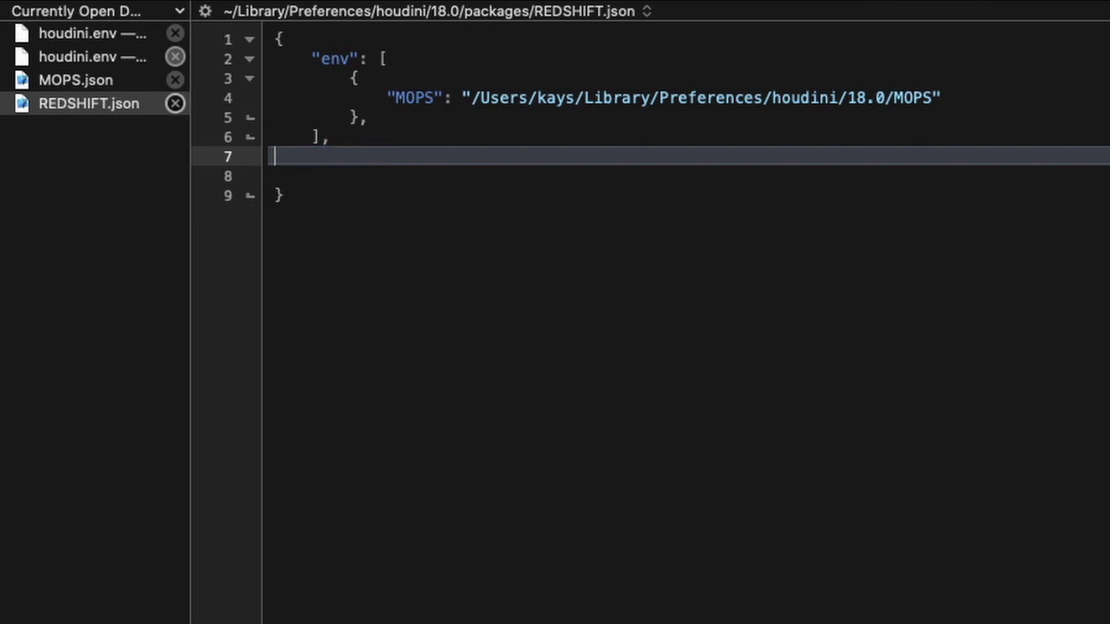
key("BackSpace")
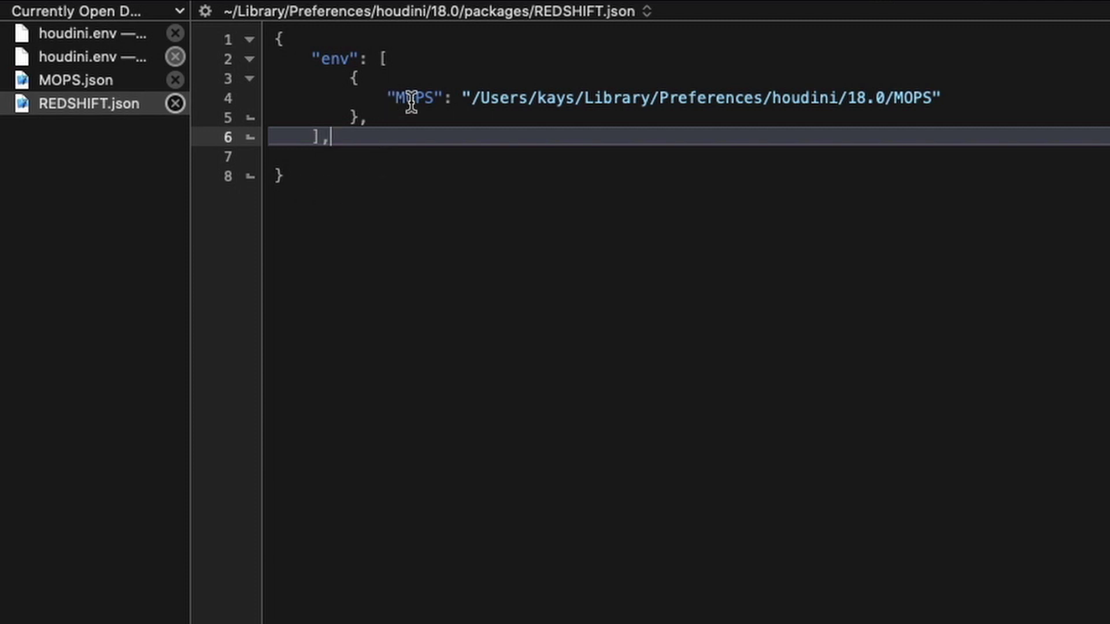
- Copy the Redshift PATH line from houdini.env over the MOPS entry on line 4 of REDSHIFT.json
left_click(86, 55)
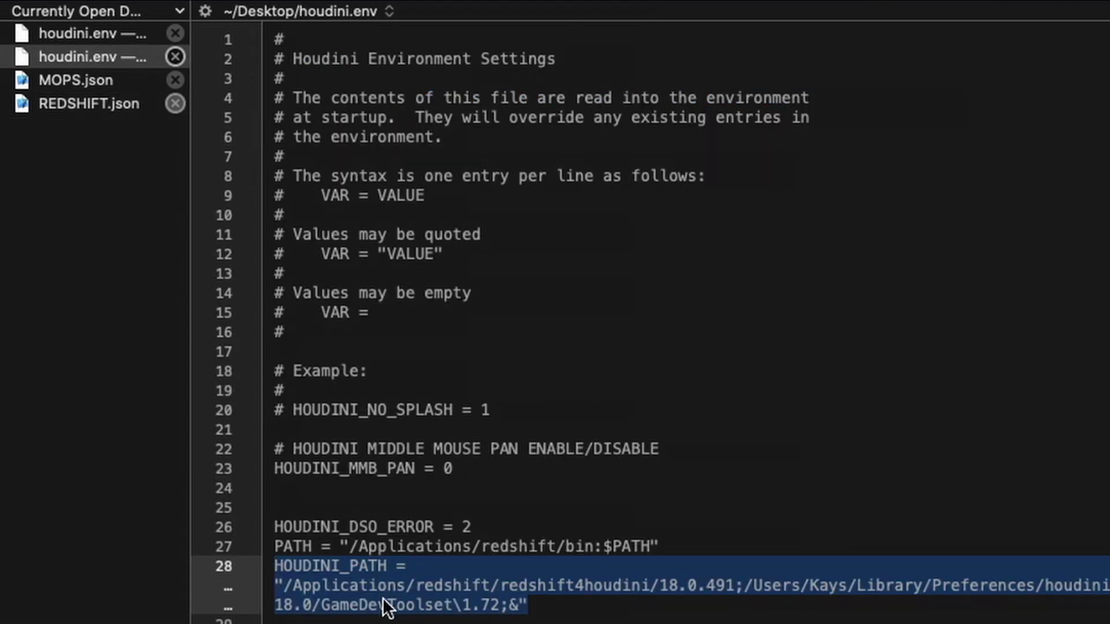
left_click_drag(276, 540, 658, 547)
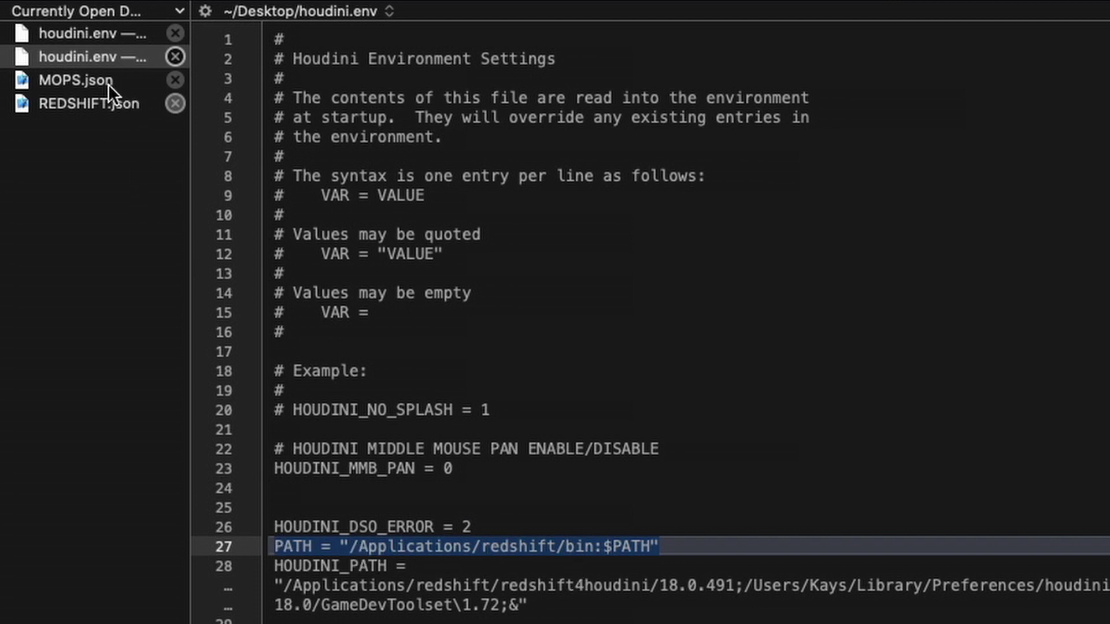
left_click(113, 105)
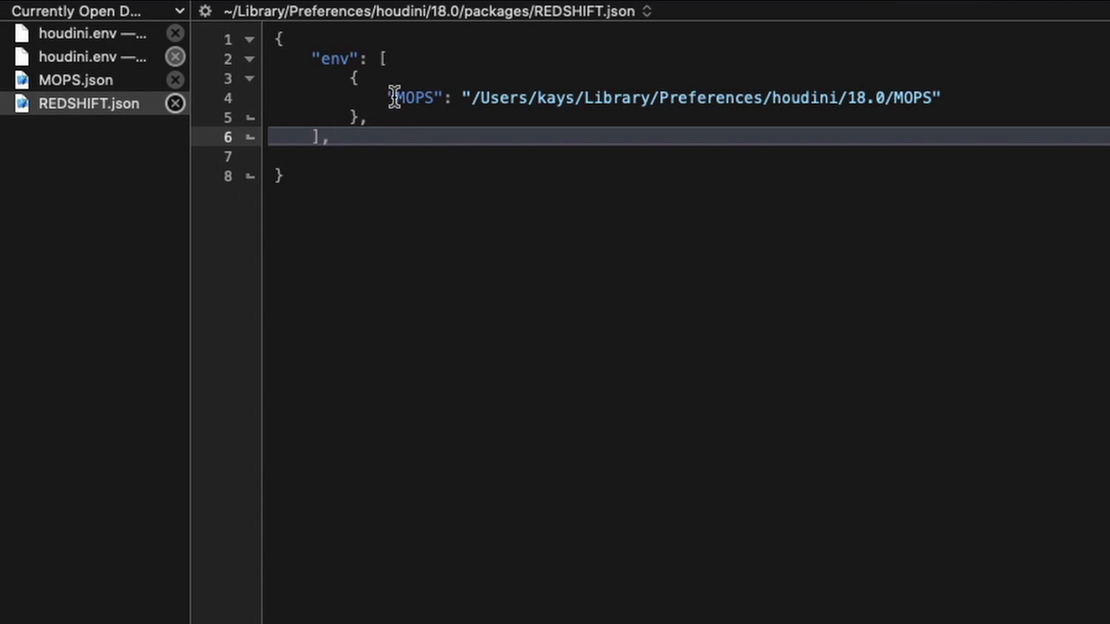
left_click_drag(387, 99, 940, 94)
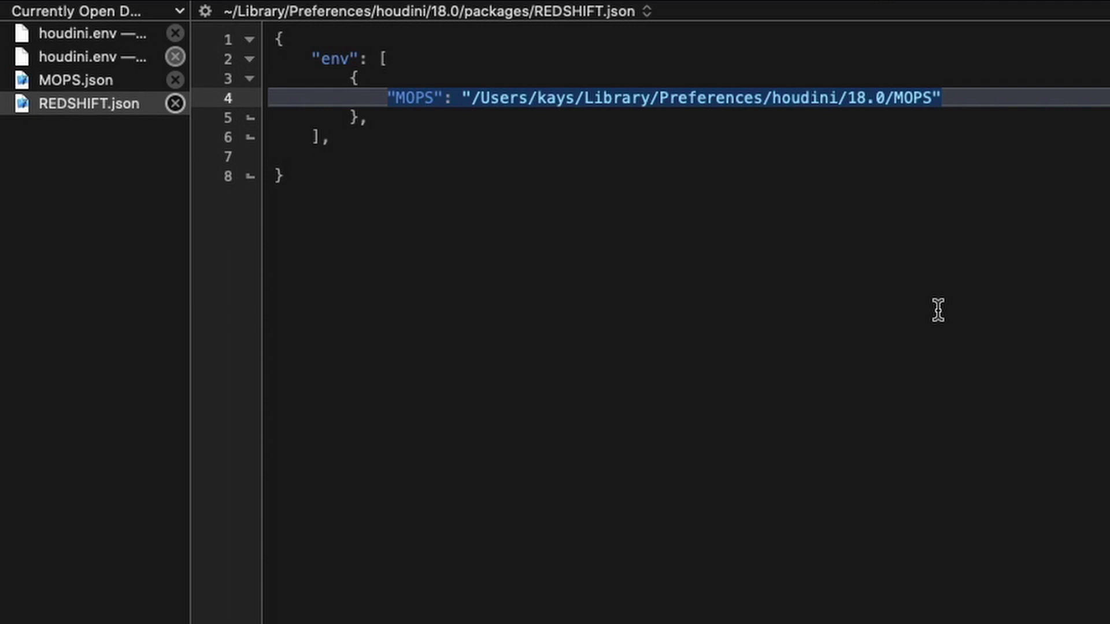
key("super+v")
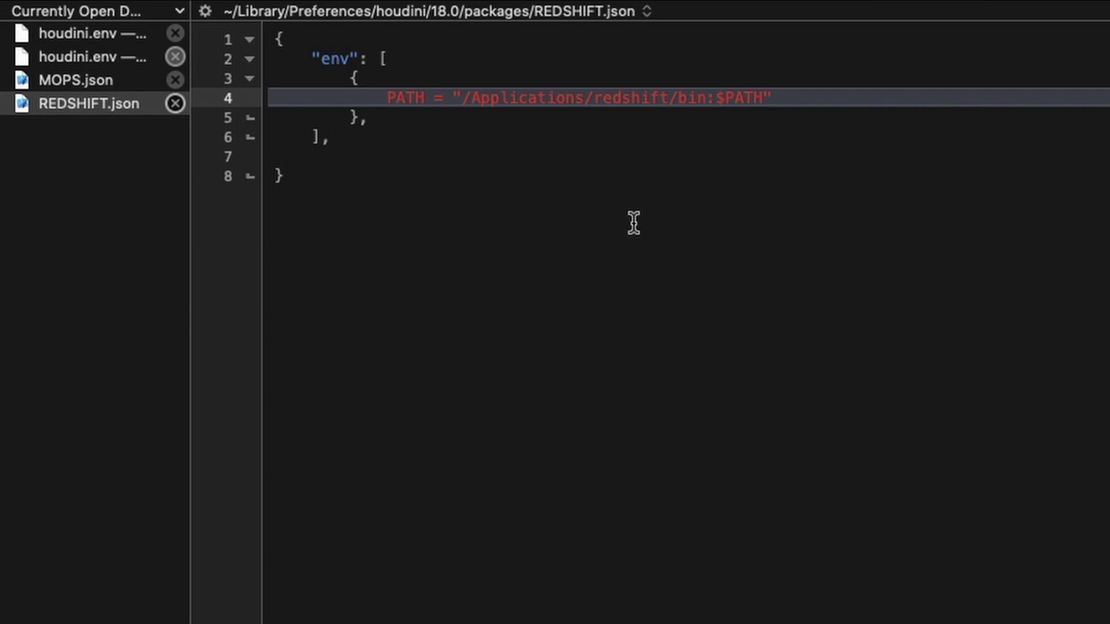
- Wrap the PATH key on line 4 of REDSHIFT.json in double quotes
left_click(101, 79)
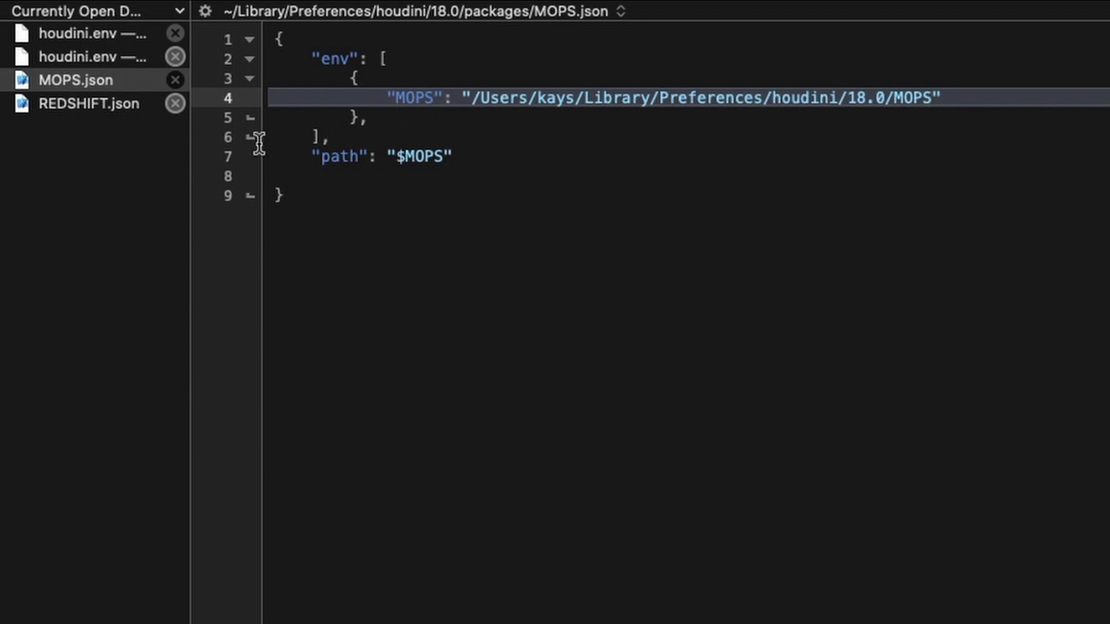
left_click(124, 104)
left_click(97, 58)
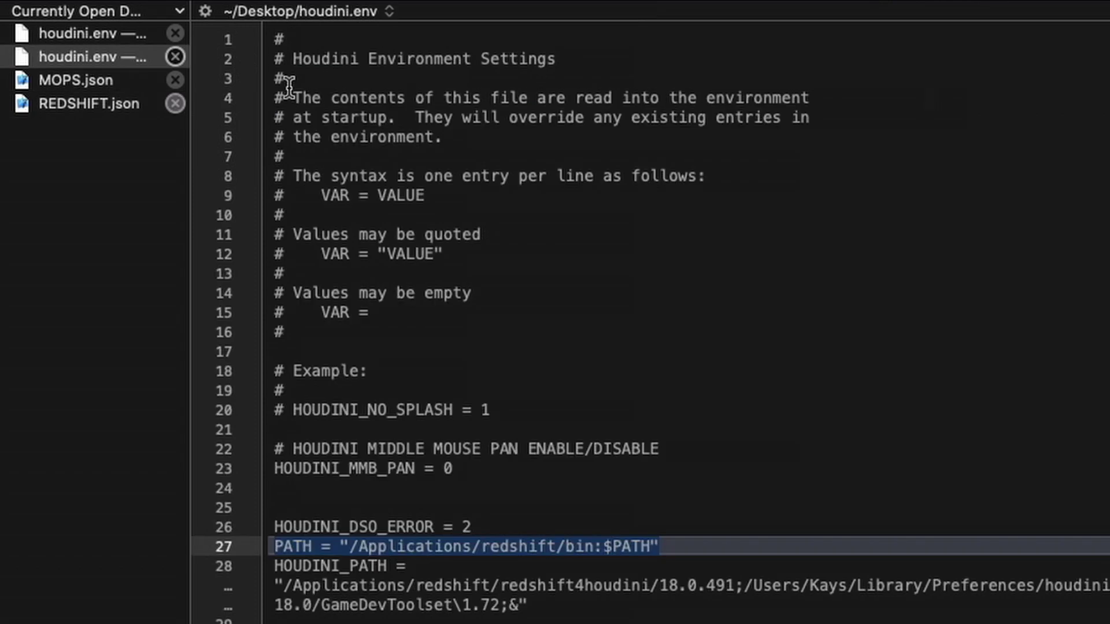
left_click(276, 544)
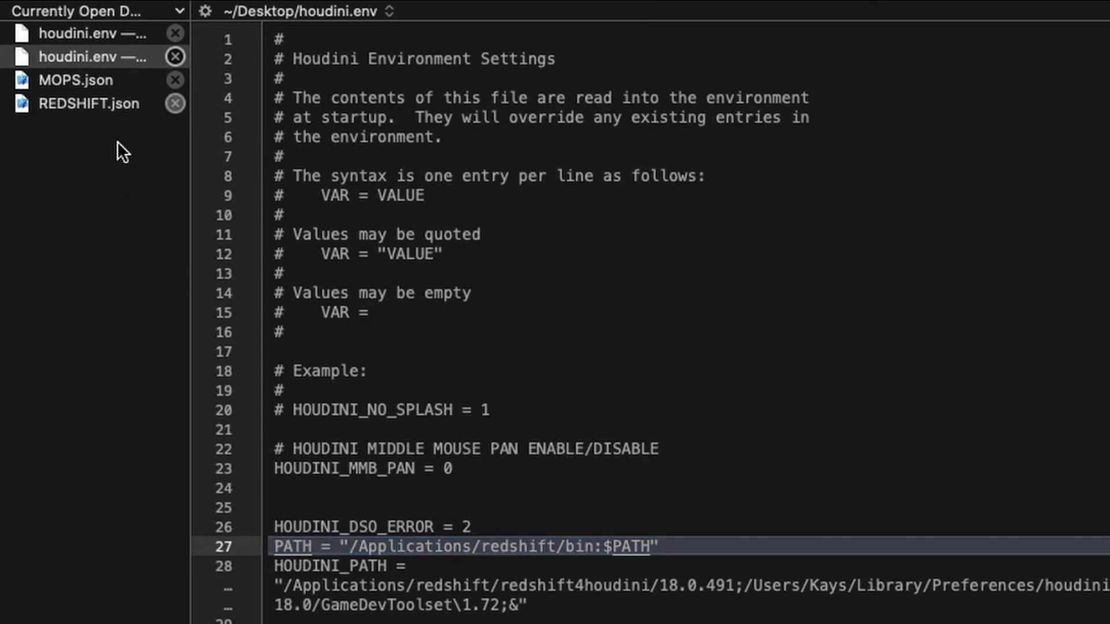
left_click(109, 106)
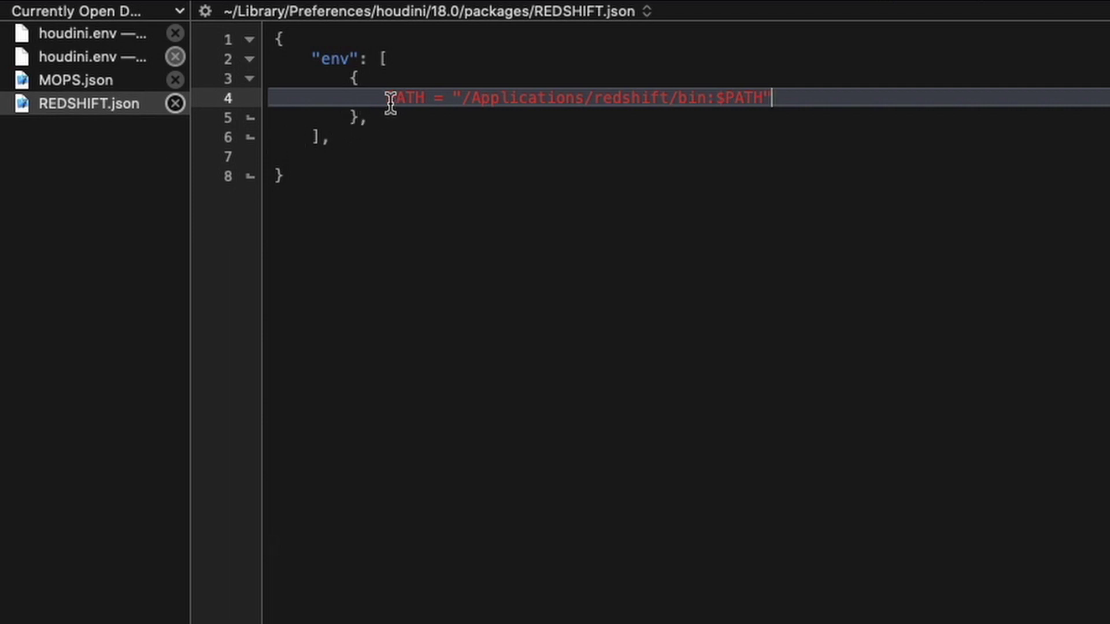
type("\"")
key("Right")
key("Right")
key("Right")
key("Right")
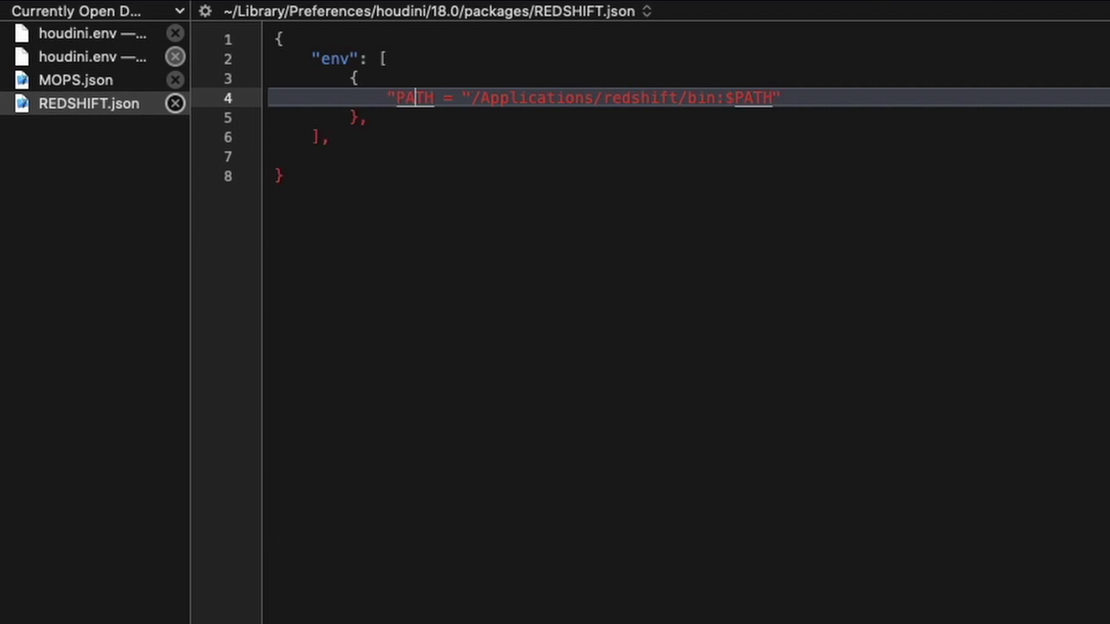
type("\"")
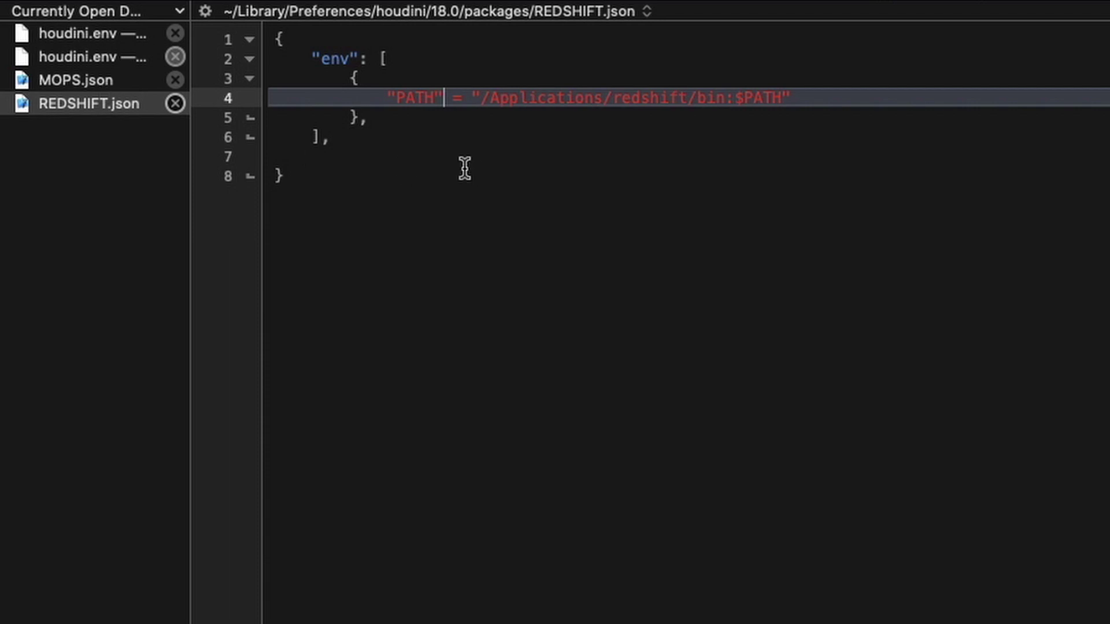
- Replace the equals sign with a colon and strip :$PATH from the end of the value
double_click(457, 98)
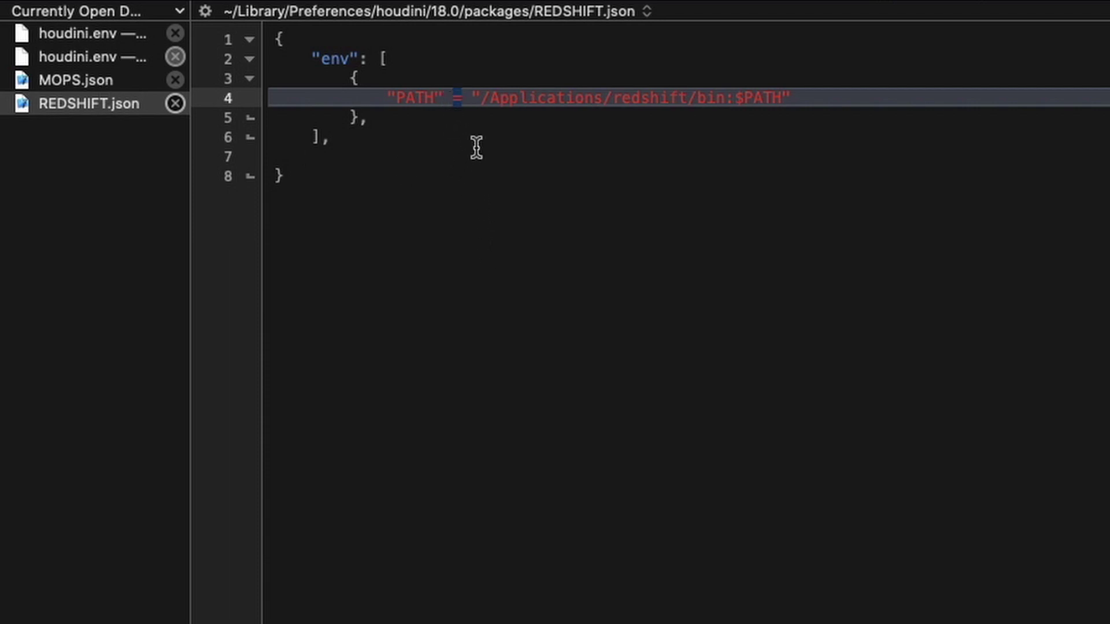
left_click(460, 96)
left_click(110, 81)
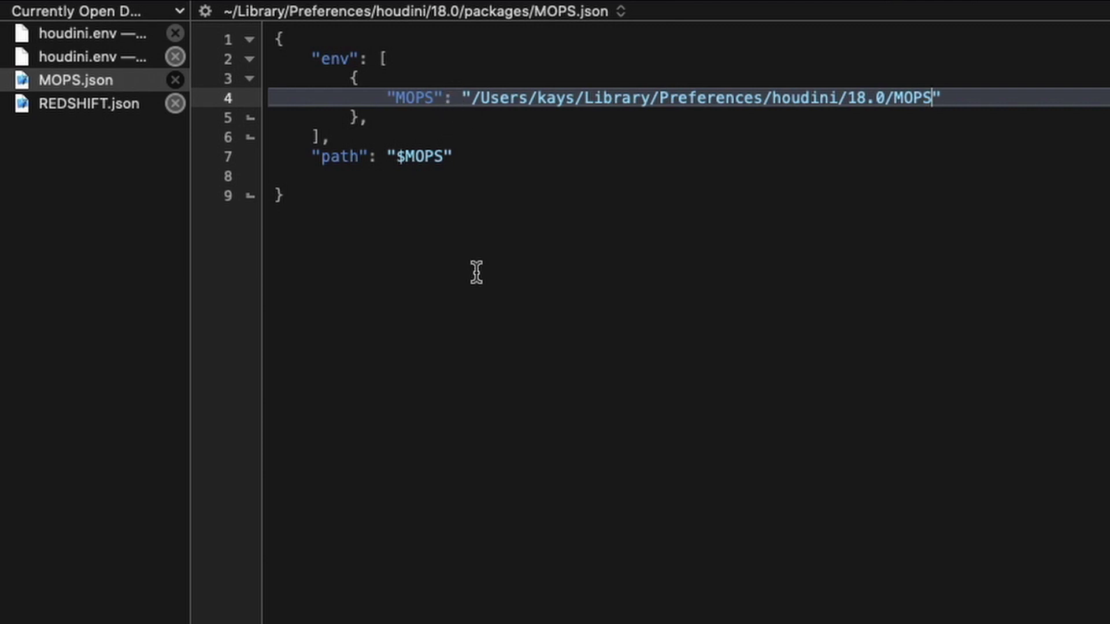
left_click(120, 119)
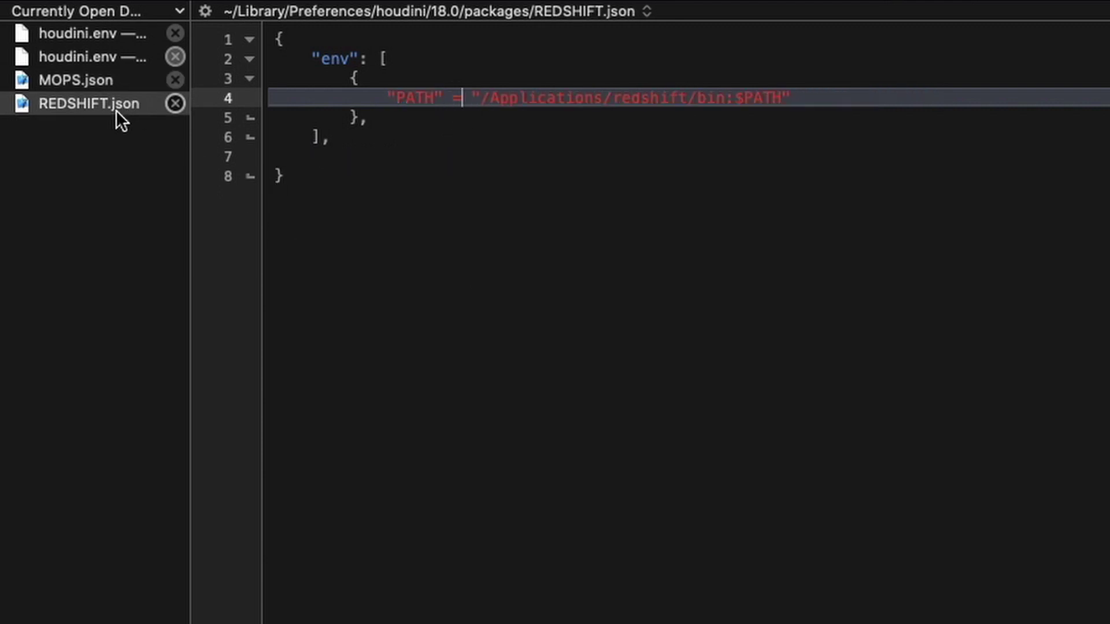
key("BackSpace")
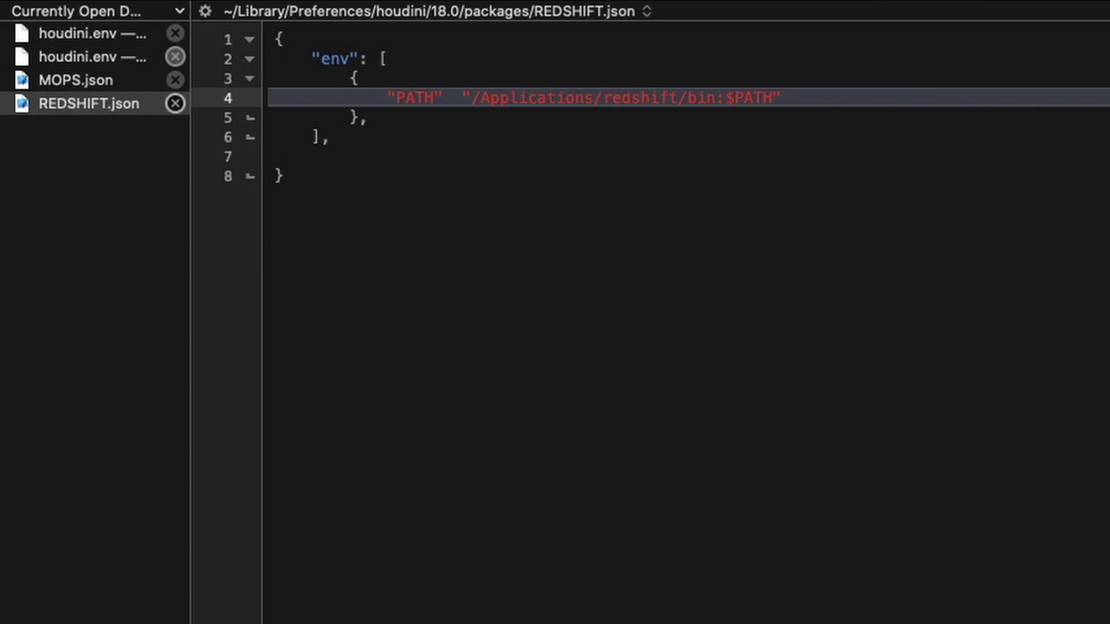
type(":")
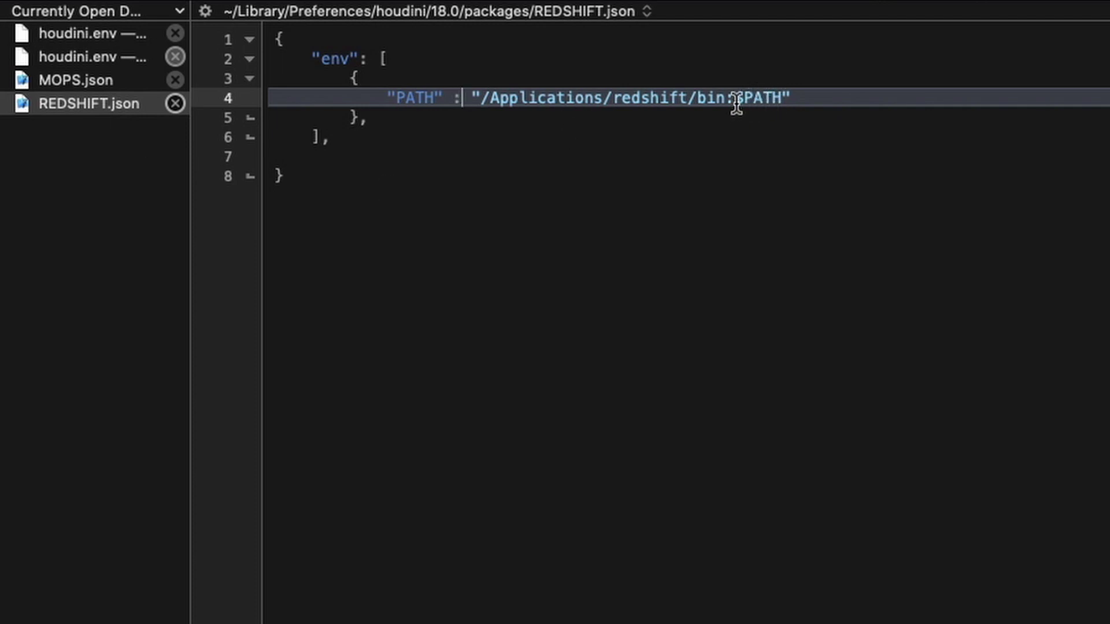
left_click(778, 98)
key("BackSpace")
key("BackSpace")
key("BackSpace")
key("BackSpace")
key("BackSpace")
key("BackSpace")
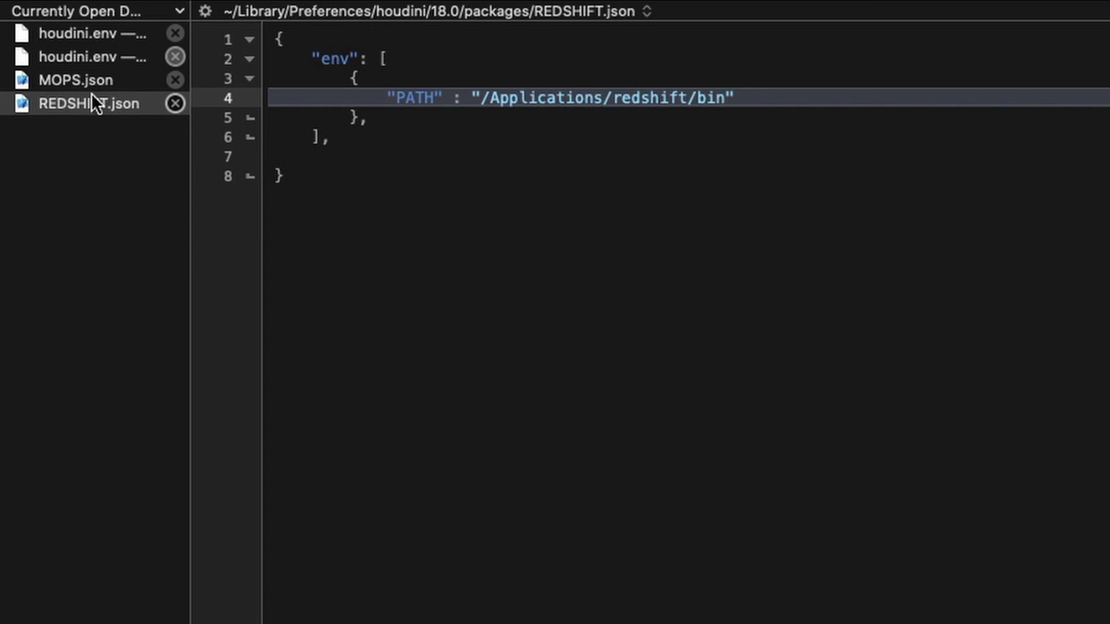
- Add a new { block after the first env entry in REDSHIFT.json
left_click(87, 55)
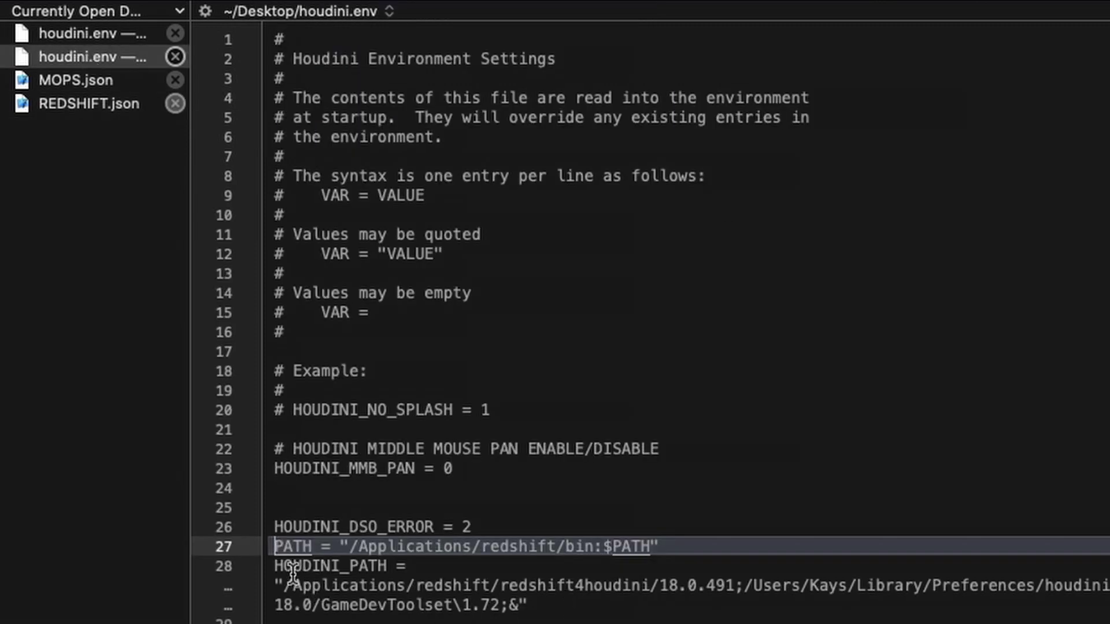
left_click_drag(276, 566, 391, 567)
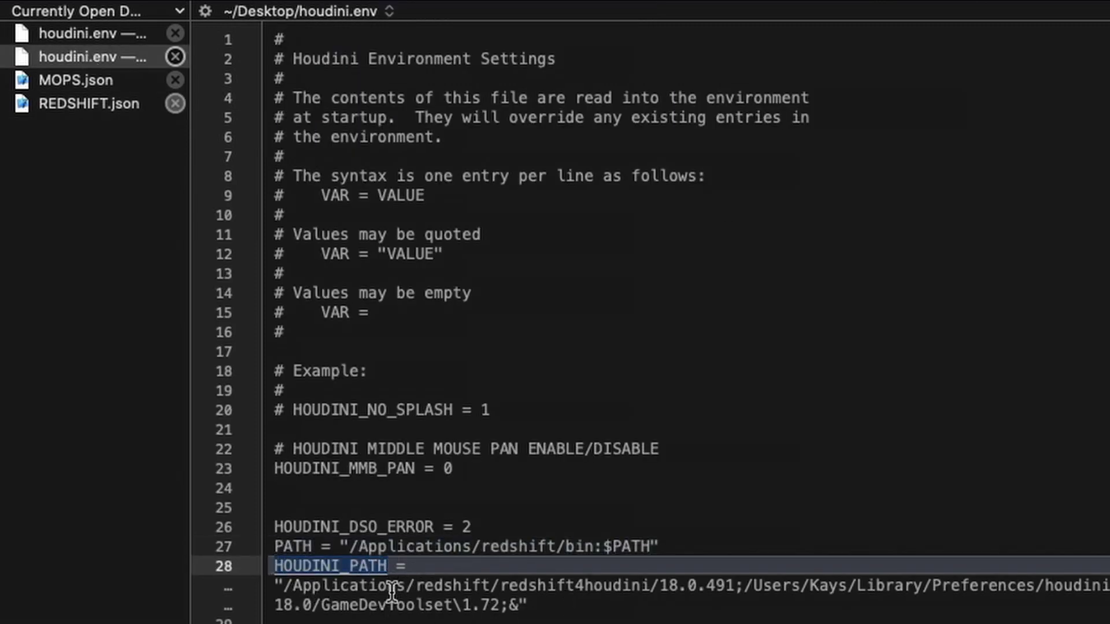
left_click(90, 105)
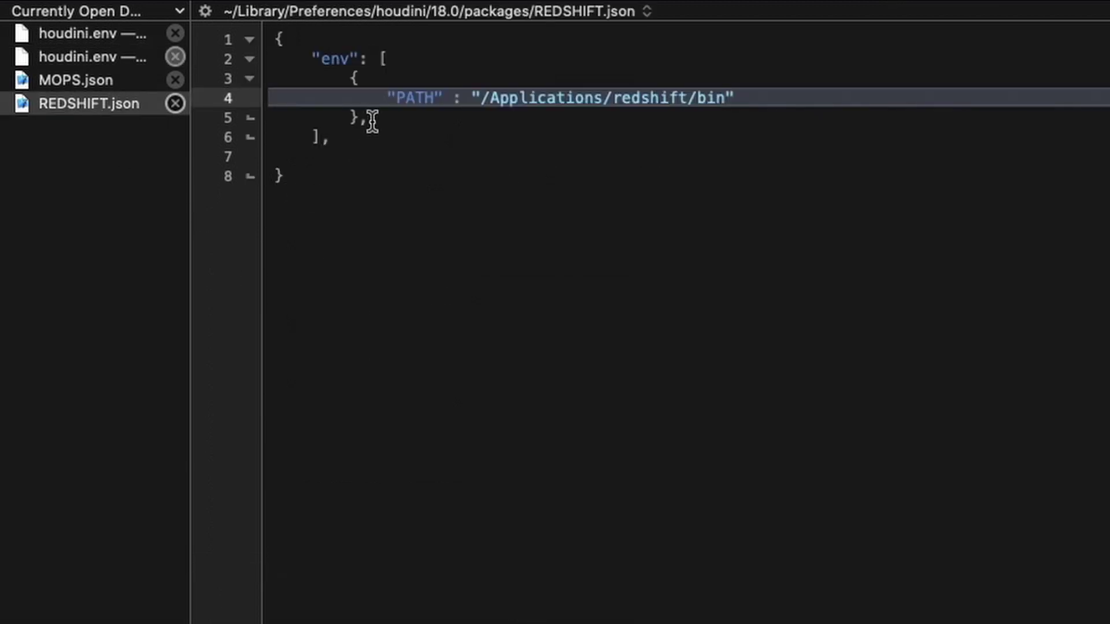
mouse_move(372, 121)
left_mouse_down()
mouse_move(335, 91)
mouse_move(371, 119)
left_mouse_up()
key("Return")
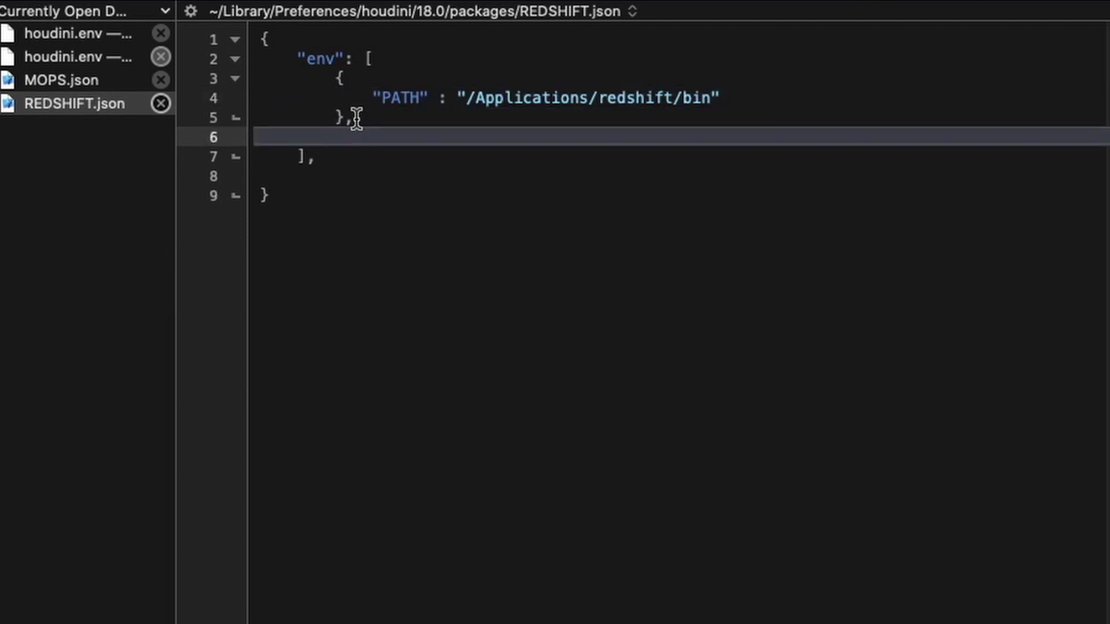
type("{")
left_click_drag(723, 99, 446, 95)
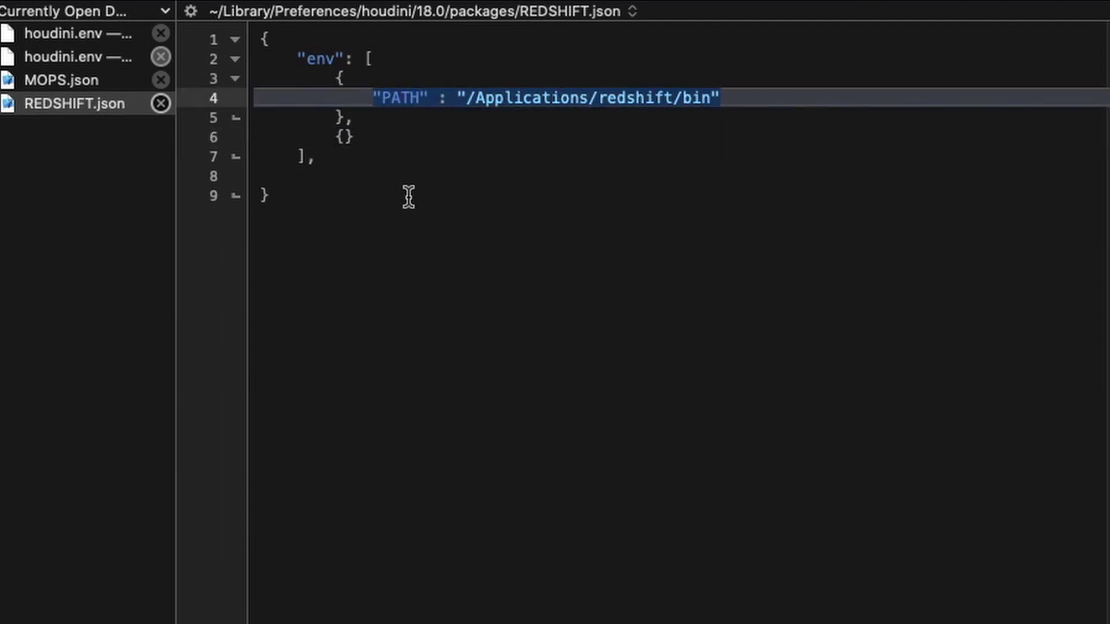
left_click(346, 138)
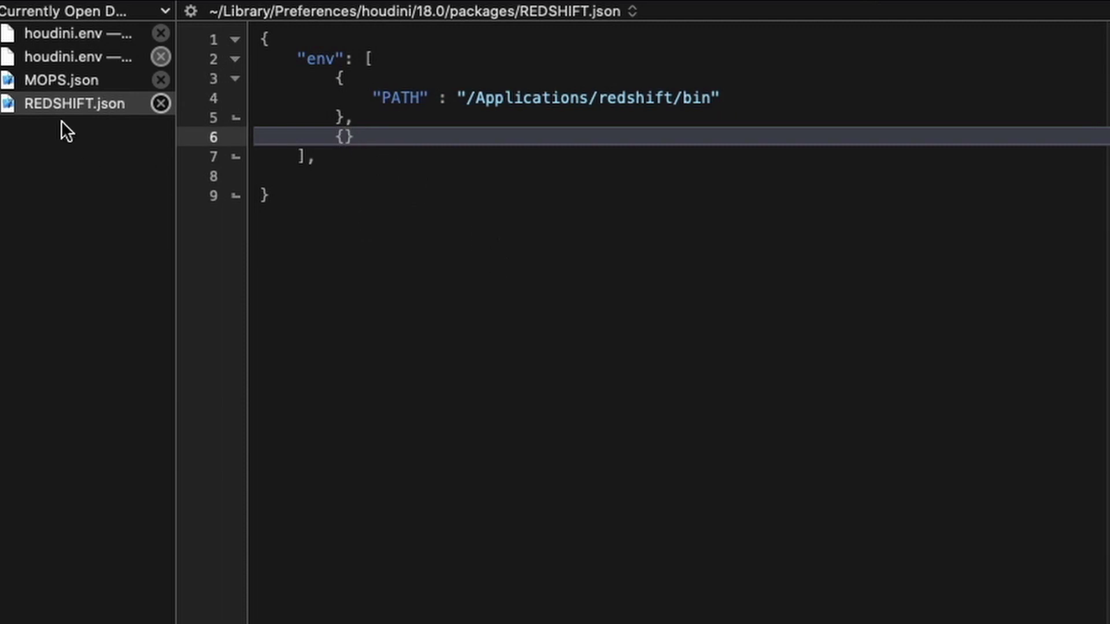
- Paste the HOUDINI_PATH line from houdini.env into the new block on its own indented line
left_click(79, 52)
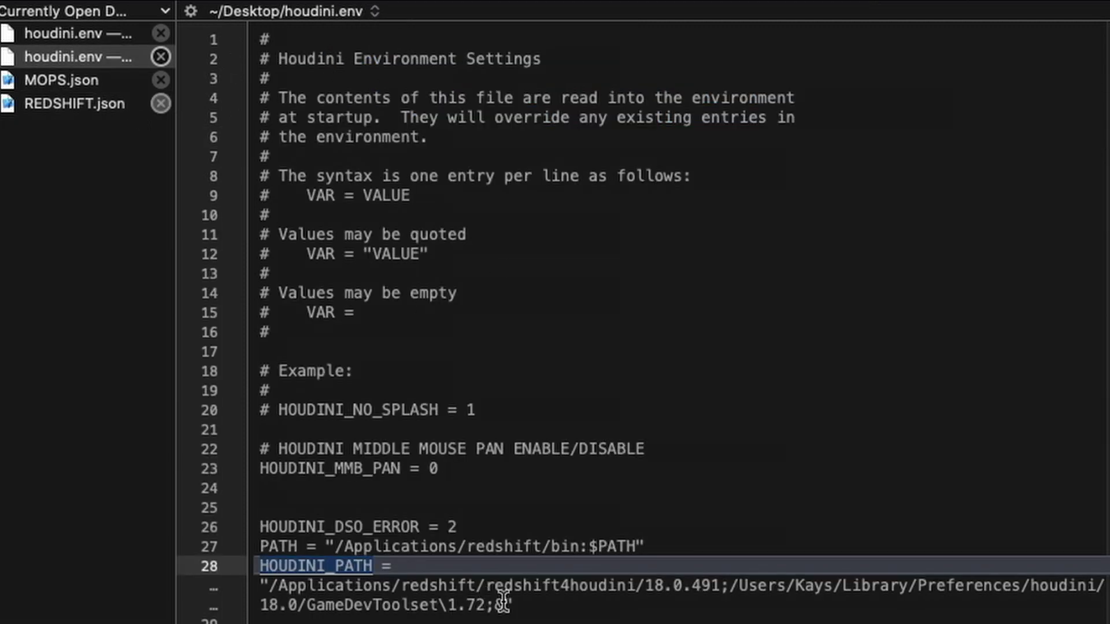
left_click_drag(519, 601, 258, 572)
key("super+c")
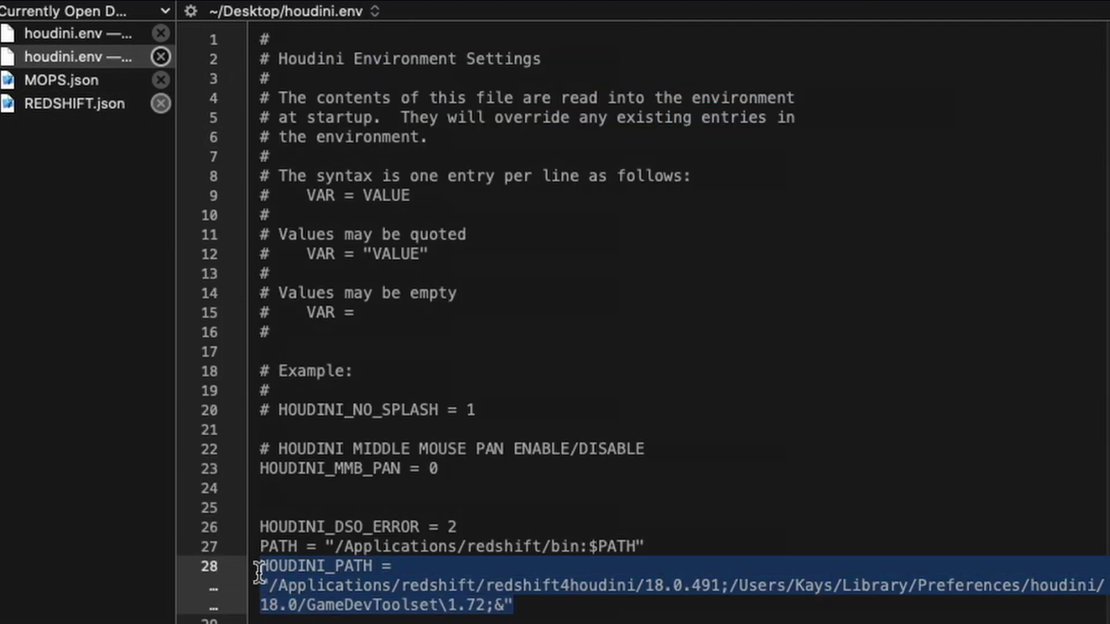
left_click(91, 104)
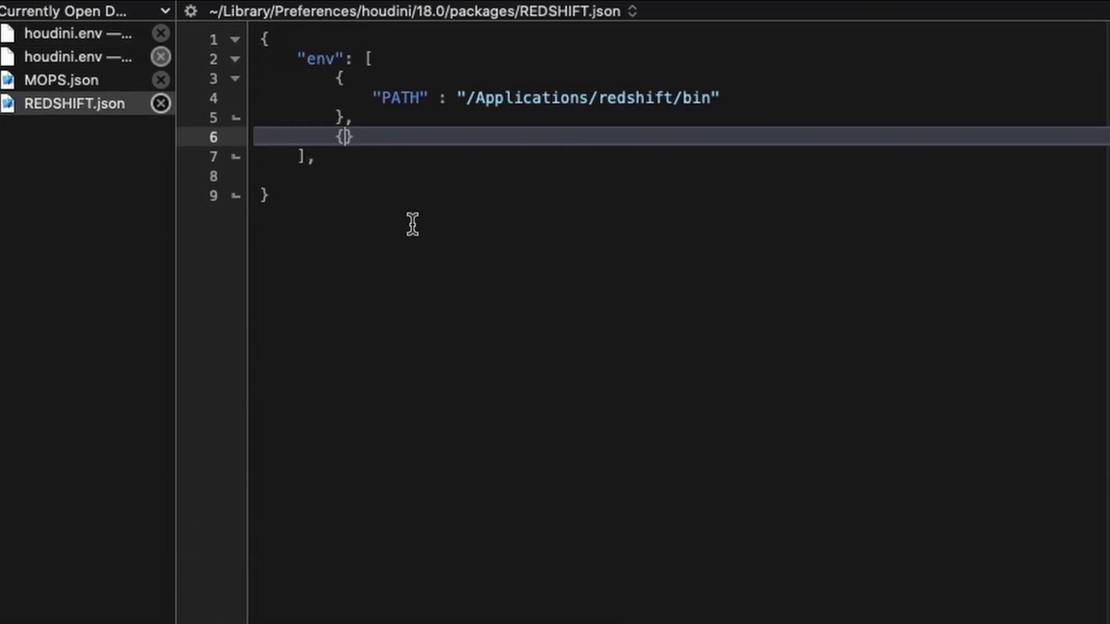
key("super+v")
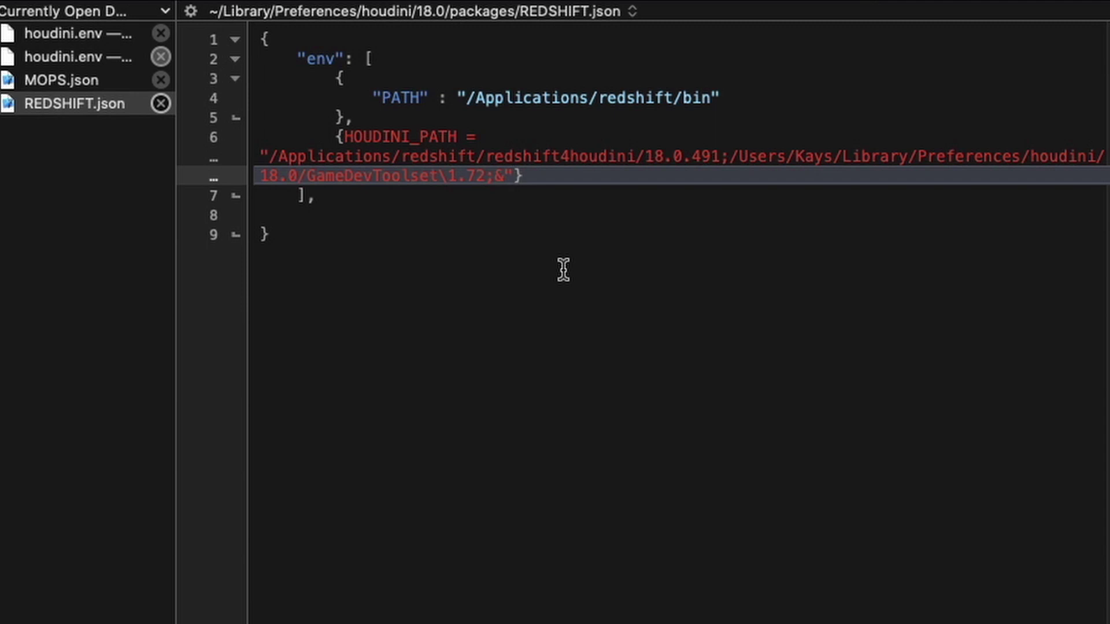
left_click(343, 137)
key("Return")
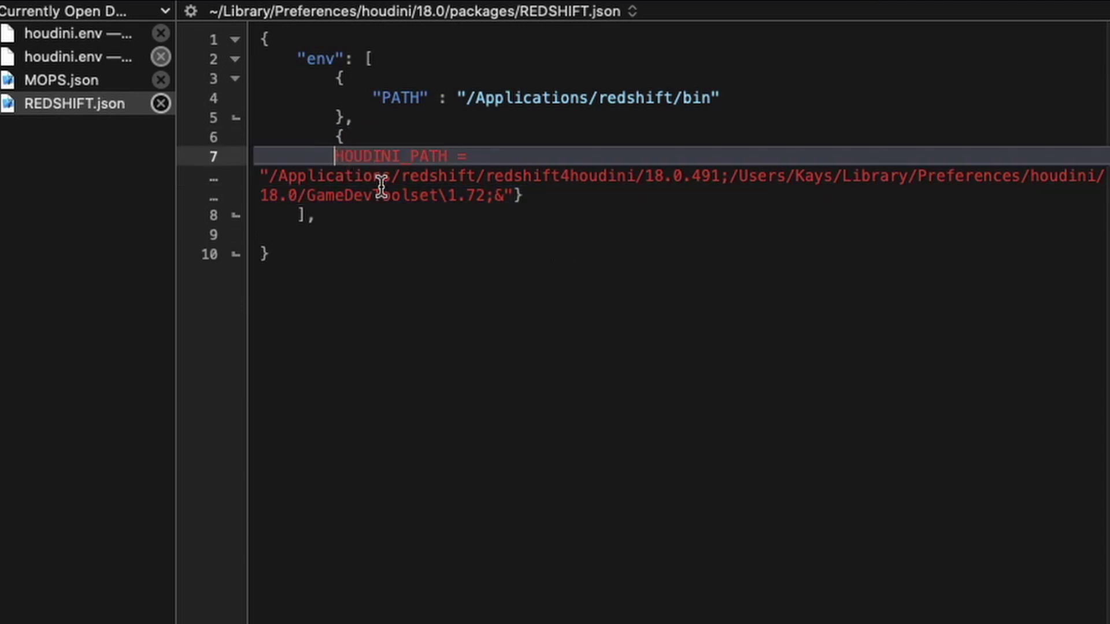
key("Tab")
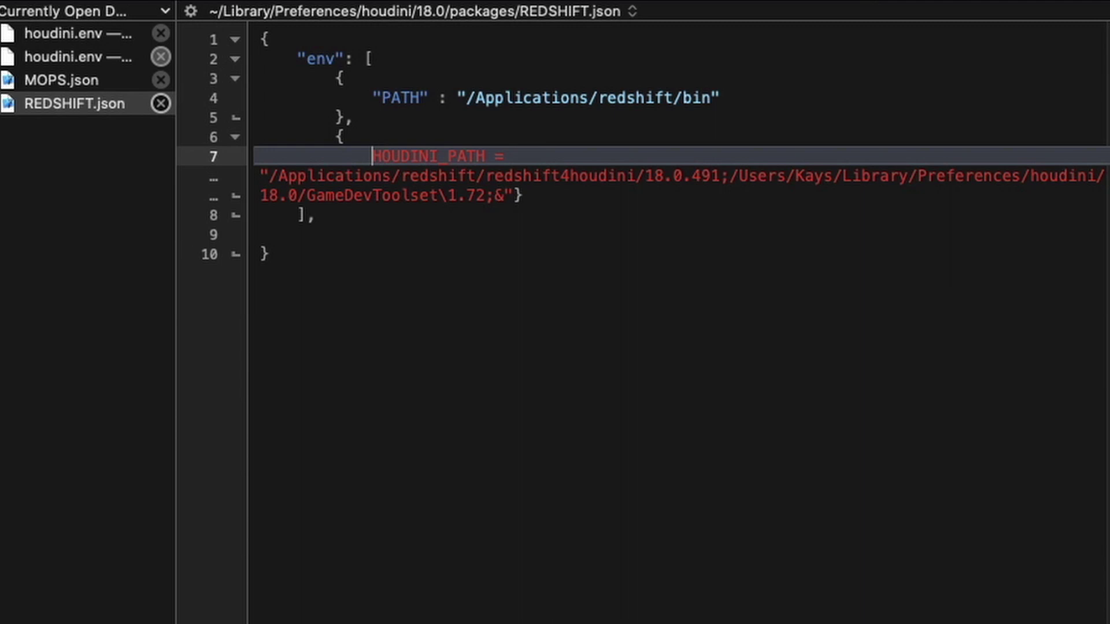
- Quote the HOUDINI_PATH key, change = to a colon, and delete the trailing ;&
type("\"")
key("Right")
key("Right")
key("Right")
key("Right")
key("Right")
key("Right")
key("Right")
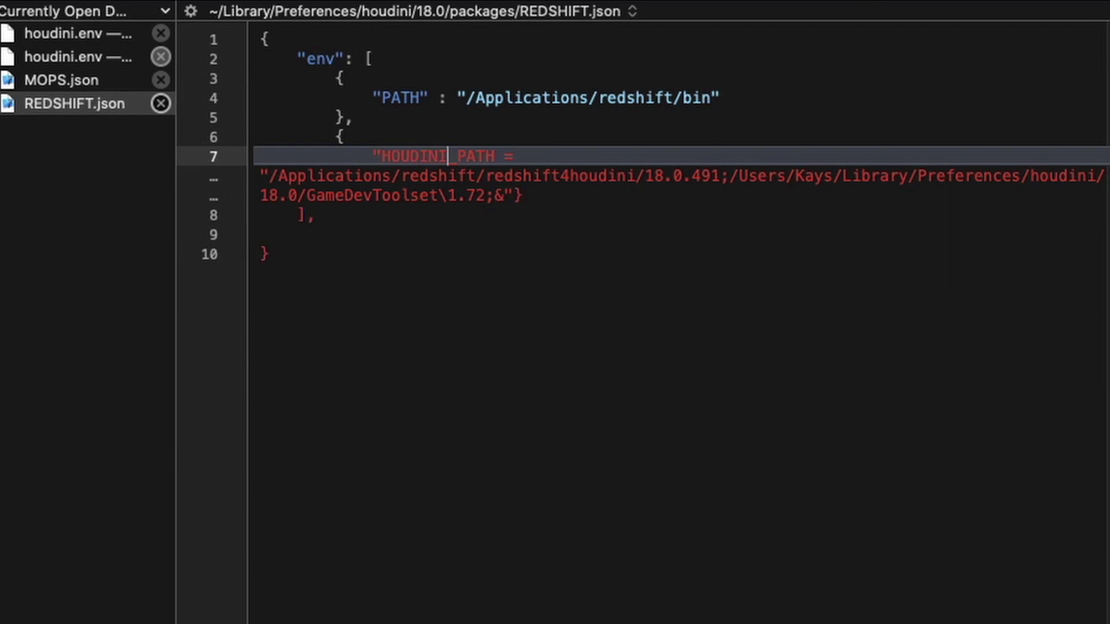
key("Right")
key("Right")
key("Right")
key("Right")
key("Right")
type("\"")
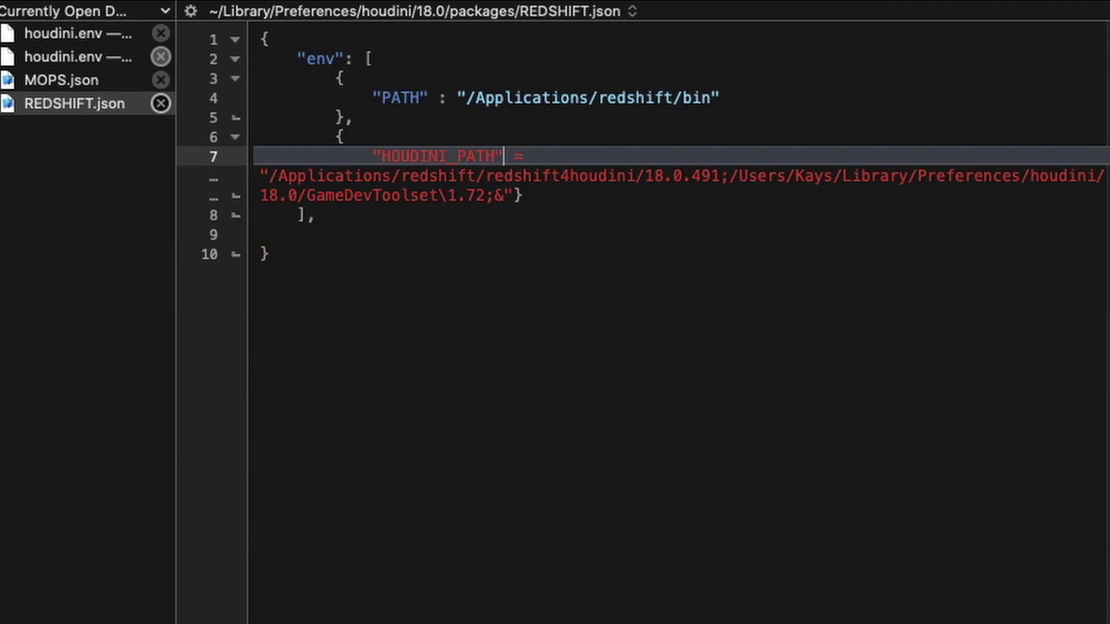
key("Right")
key("BackSpace")
type(":")
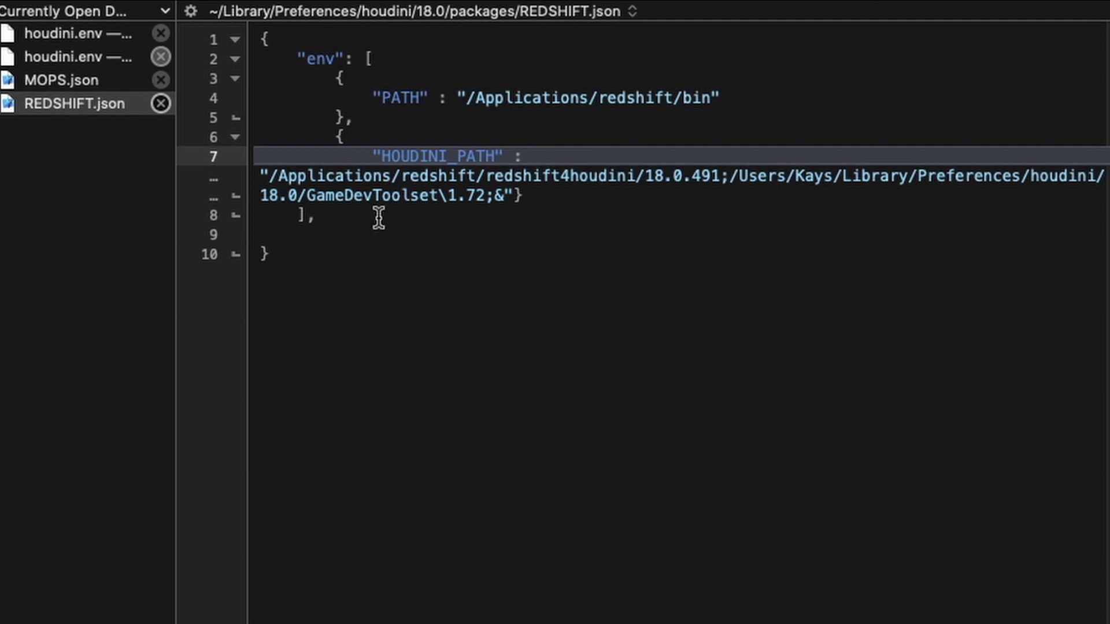
left_click(501, 197)
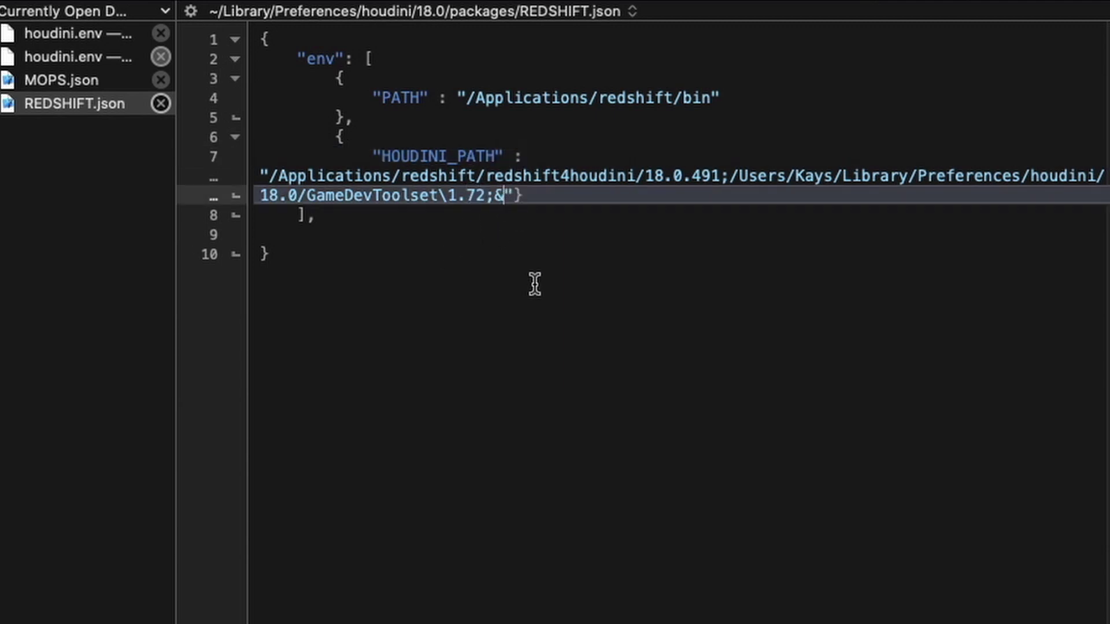
key("BackSpace")
key("BackSpace")
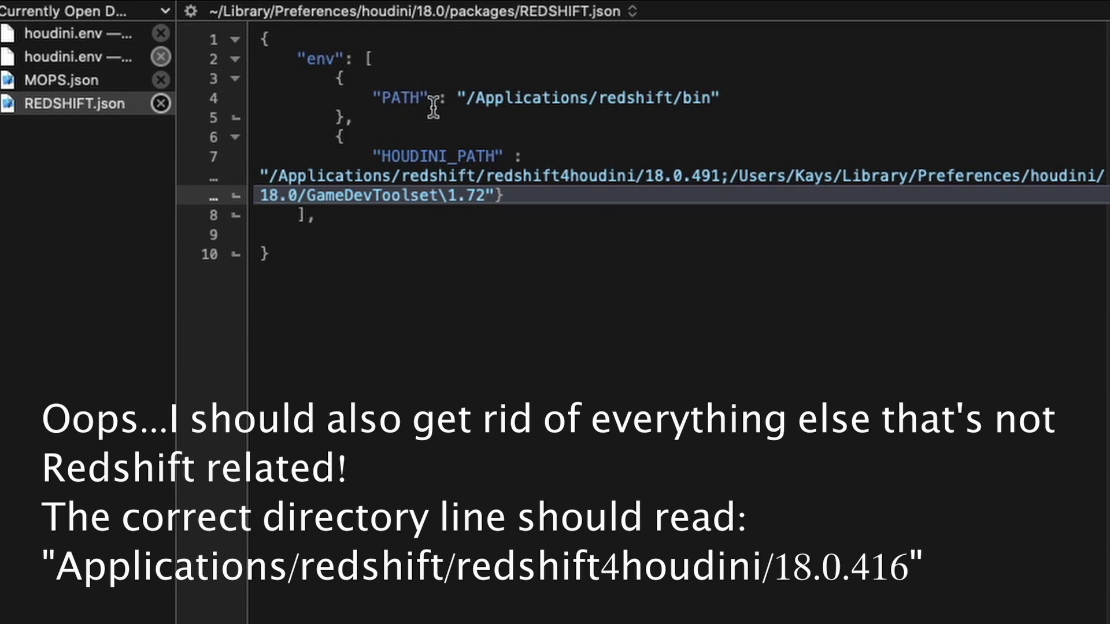
left_click_drag(462, 98, 686, 118)
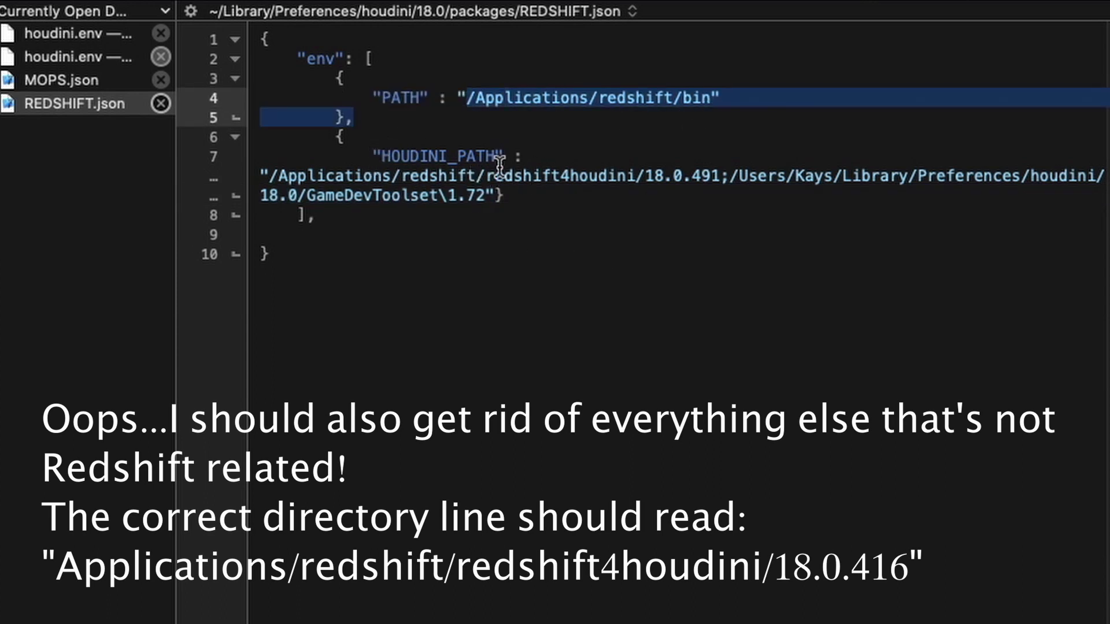
left_click_drag(268, 176, 486, 197)
left_click(480, 196)
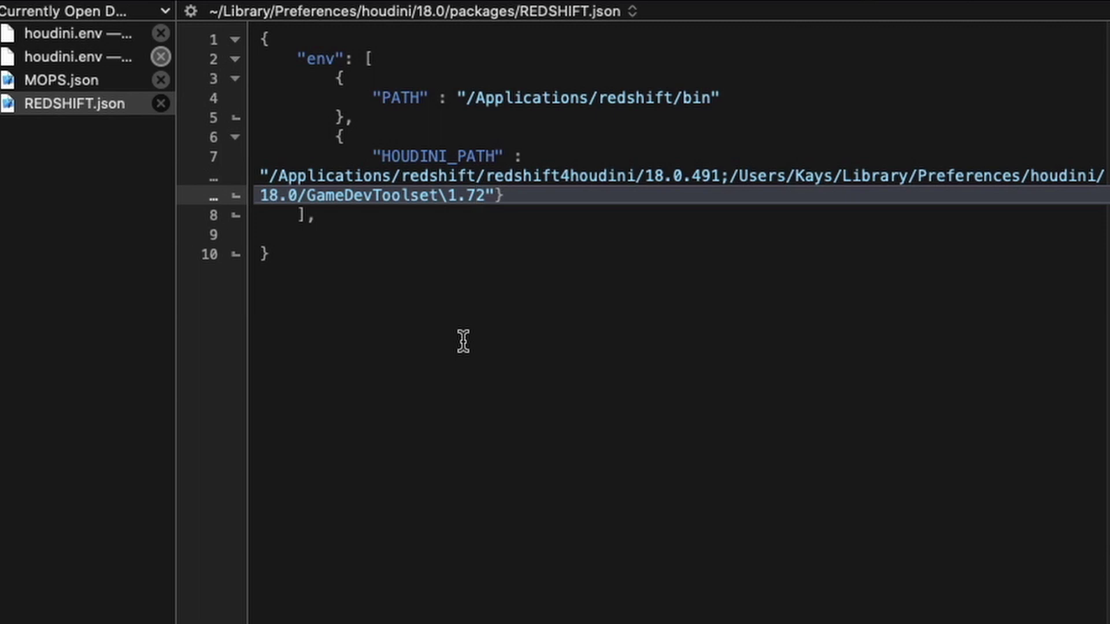
left_click_drag(485, 196, 313, 176)
left_click(315, 175)
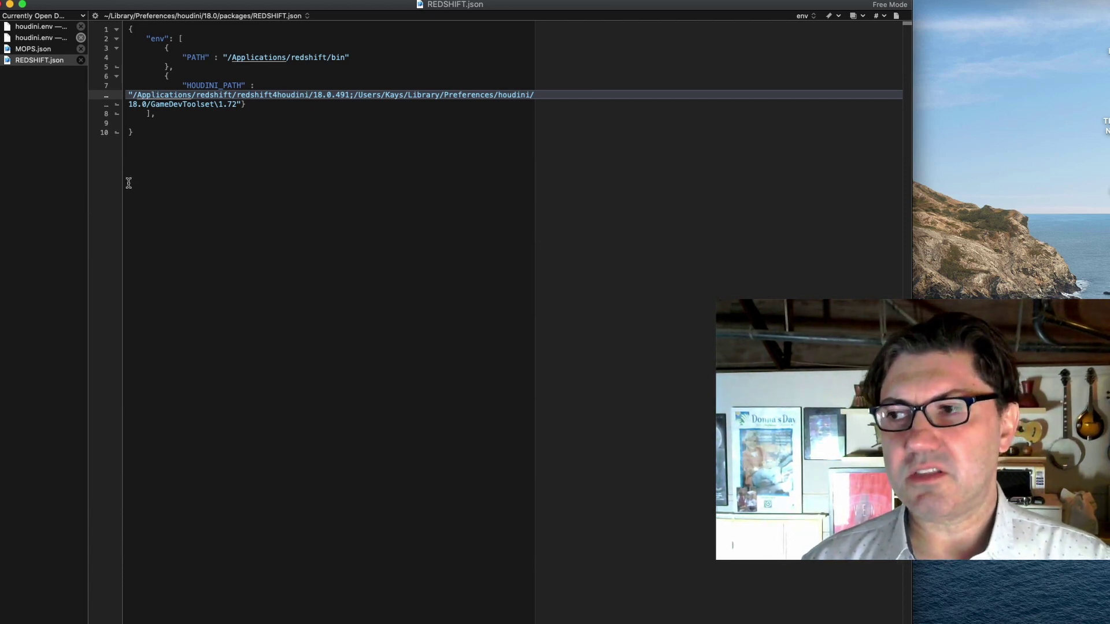
- Switch to the Desktop houdini.env and inspect the HOUDINI_MMB_PAN = 0 setting on line 23
key("super+alt+Up")
key("super+alt+Up")
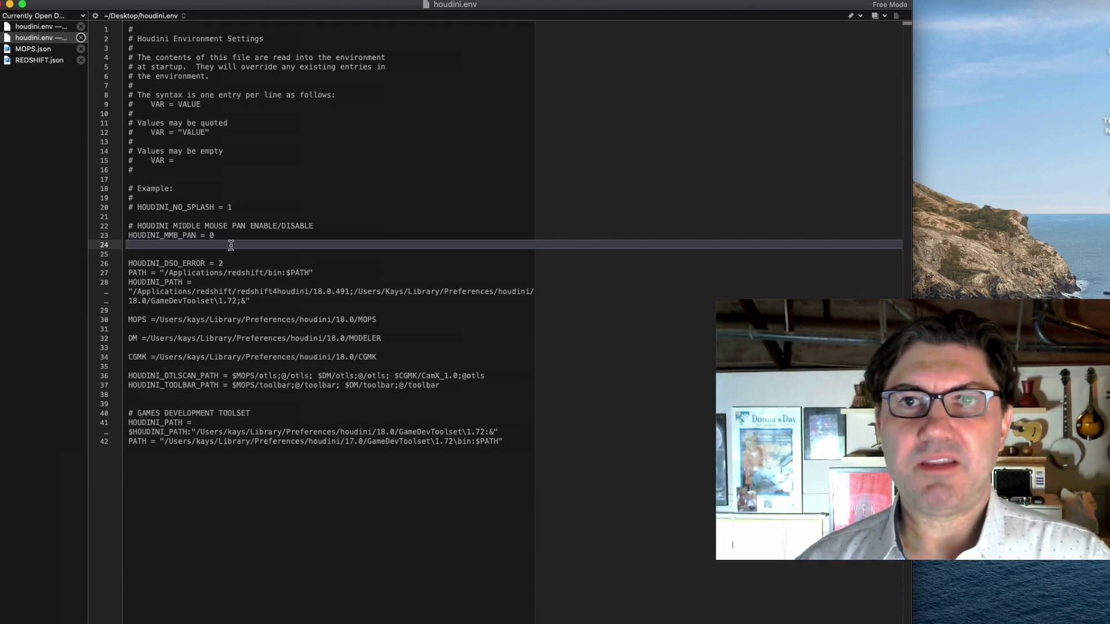
left_click(217, 236)
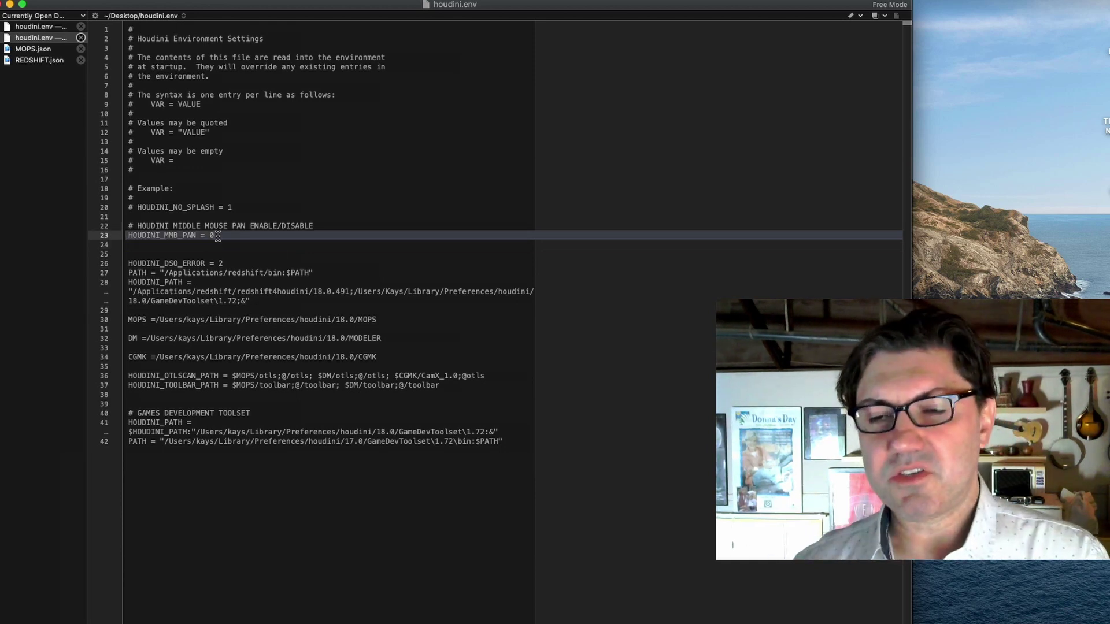
left_click(127, 235)
double_click(133, 234)
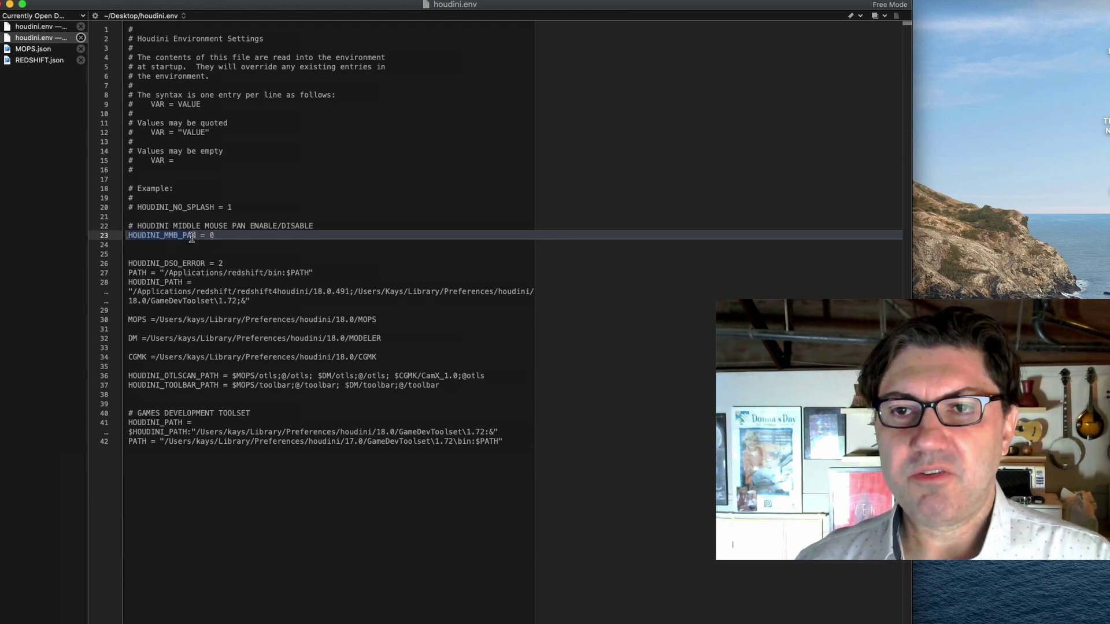
left_click(230, 237)
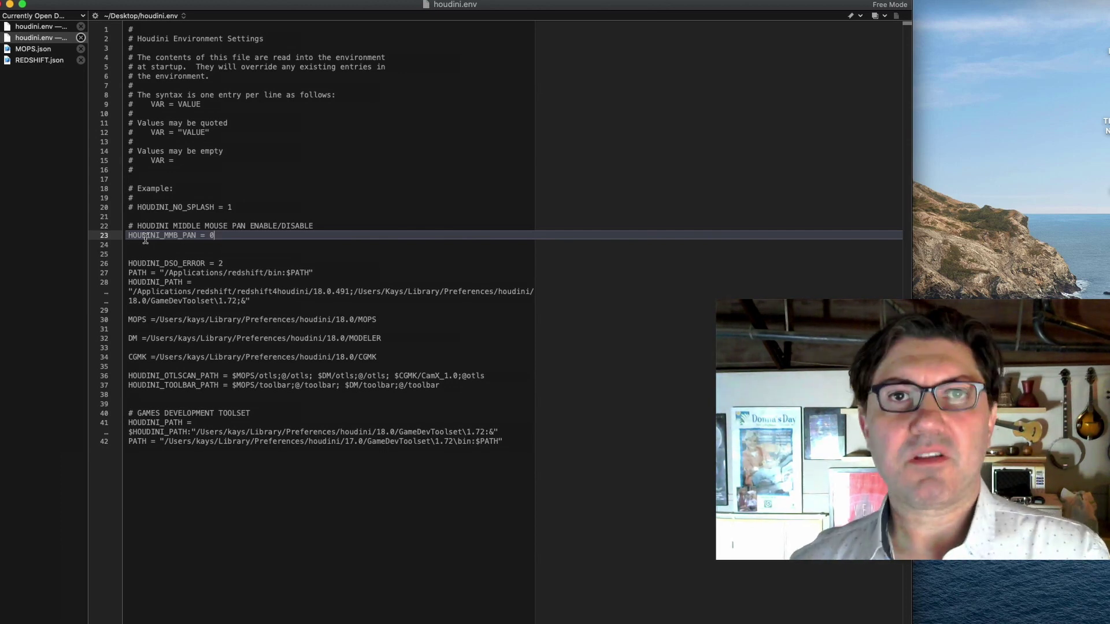
- Duplicate MOPS.json in Finder and rename the MOPS 2.json copy to KAYS.json
key("alt+super+m")
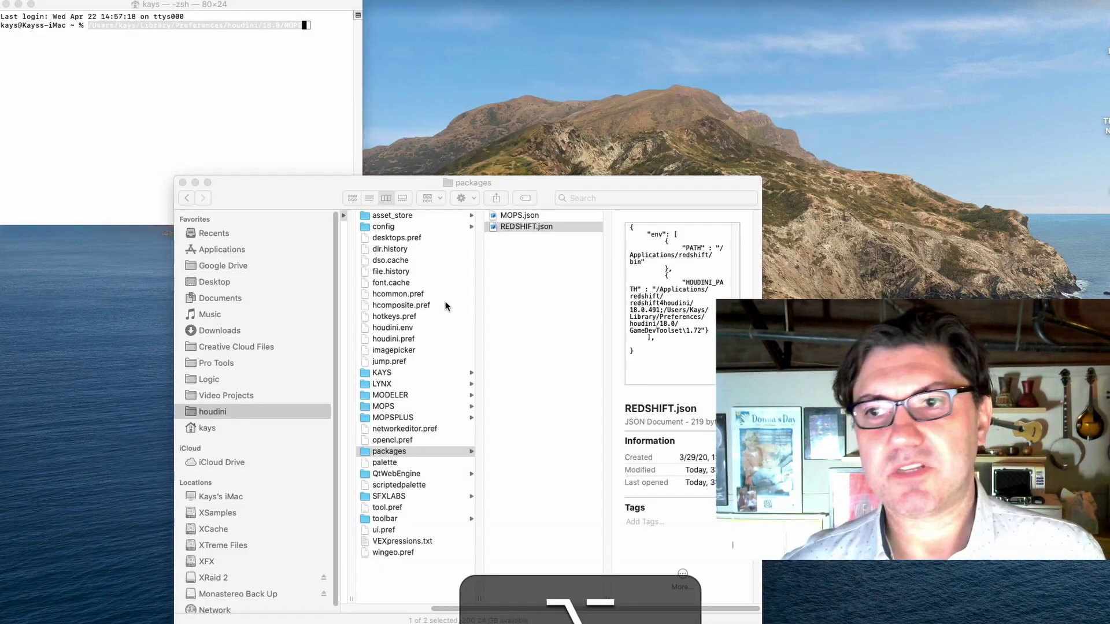
left_click(504, 227)
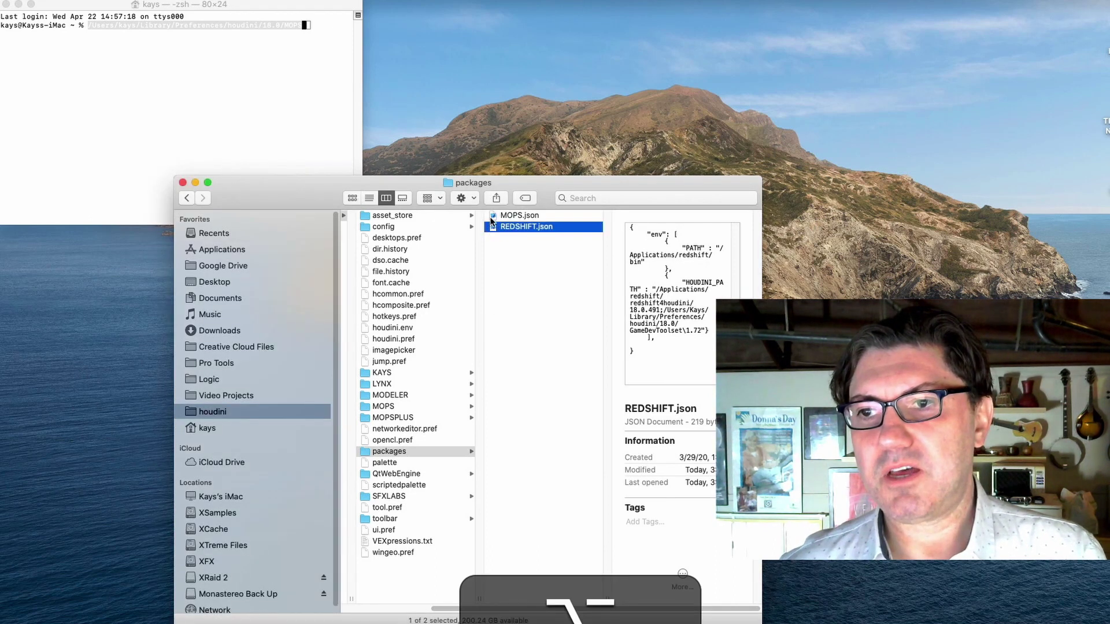
left_click(493, 216)
left_click_drag(492, 219, 505, 247, "alt")
left_click(507, 228)
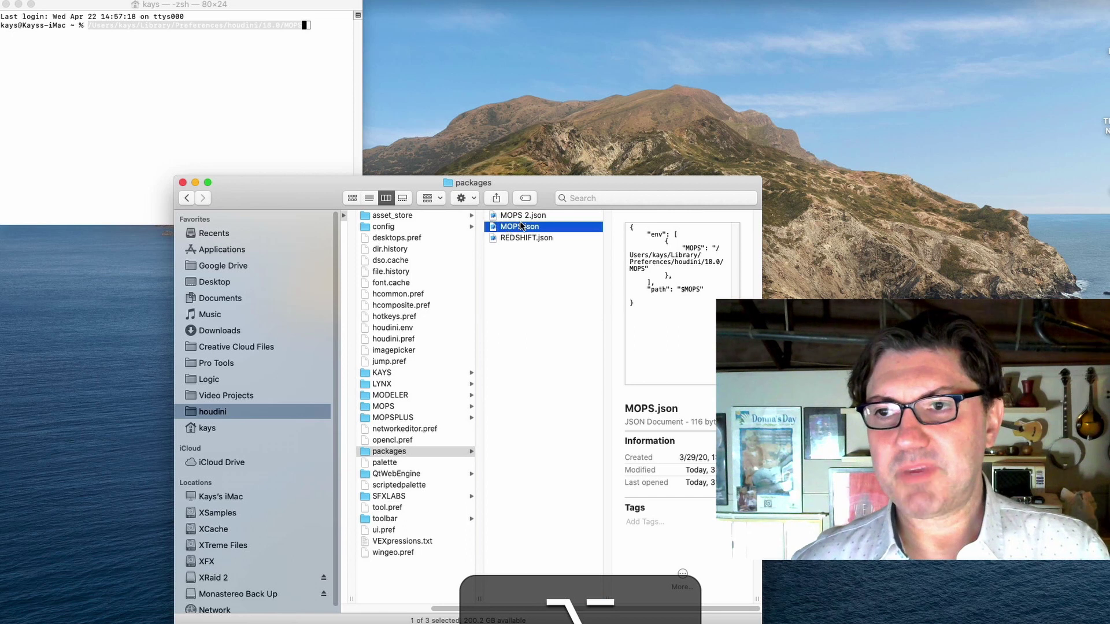
left_click(518, 215)
key("Return")
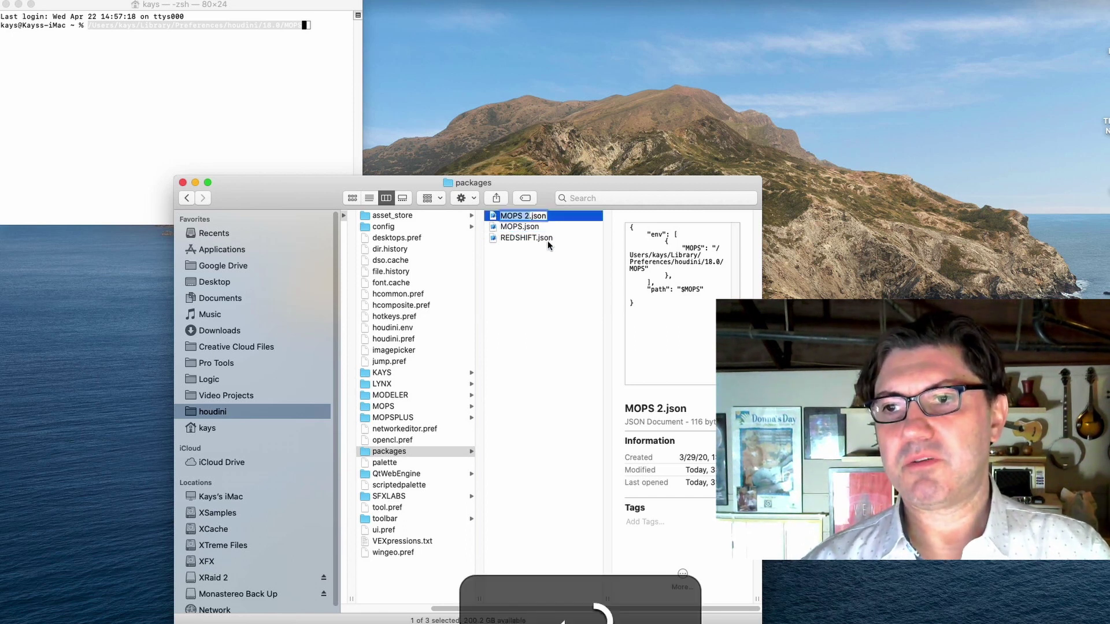
type("KA")
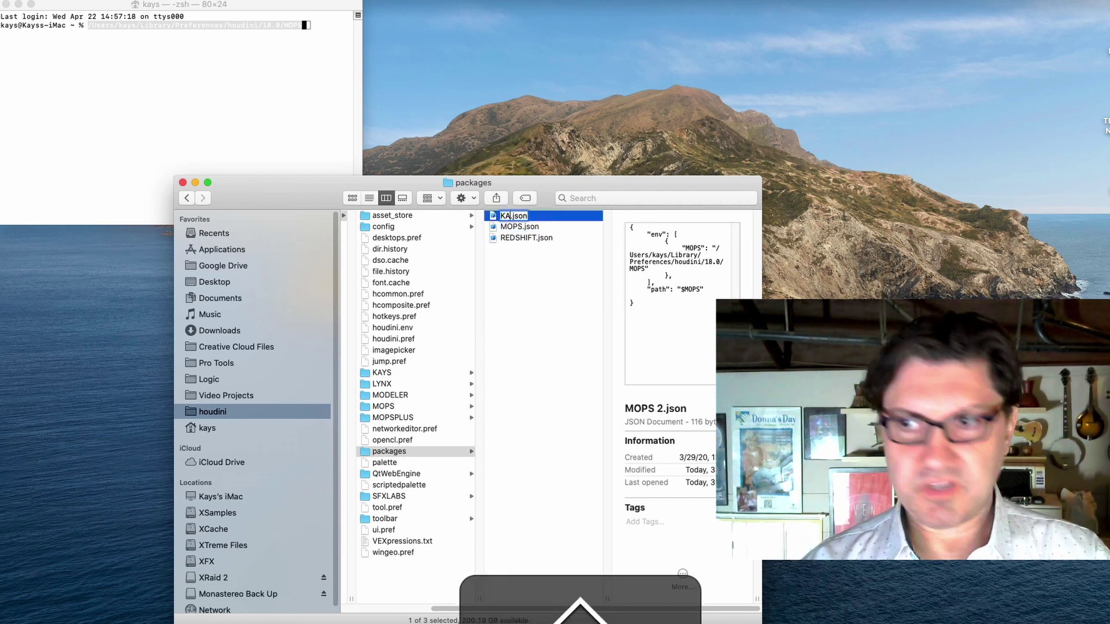
type("YS")
key("Return")
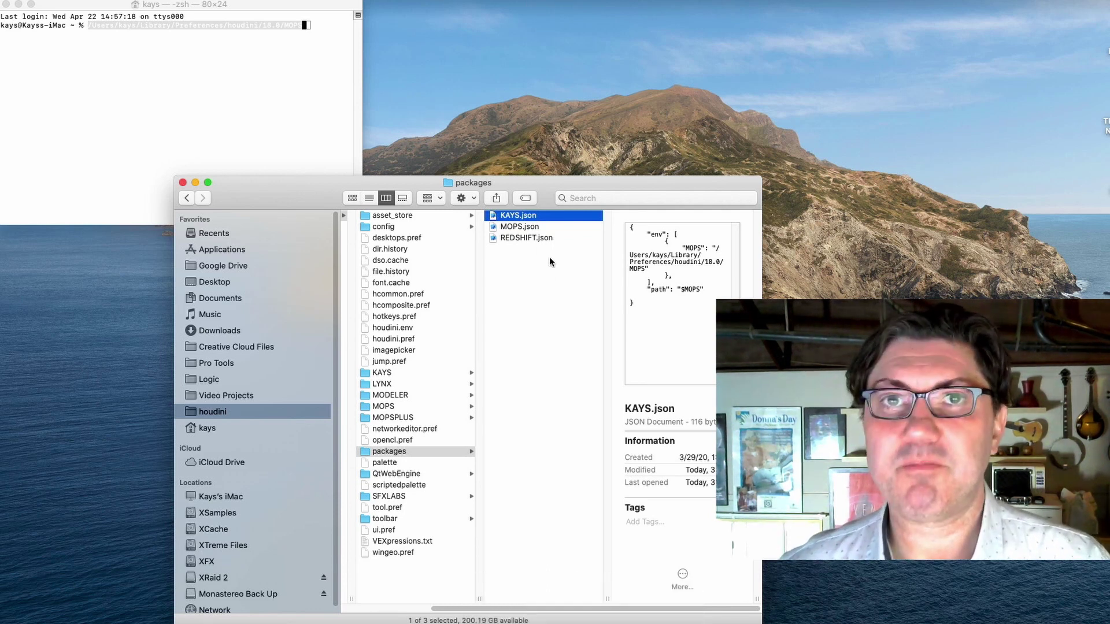
right_click(492, 217)
- Open KAYS.json in BBEdit and delete its "path": "$MOPS" line
mouse_move(554, 232)
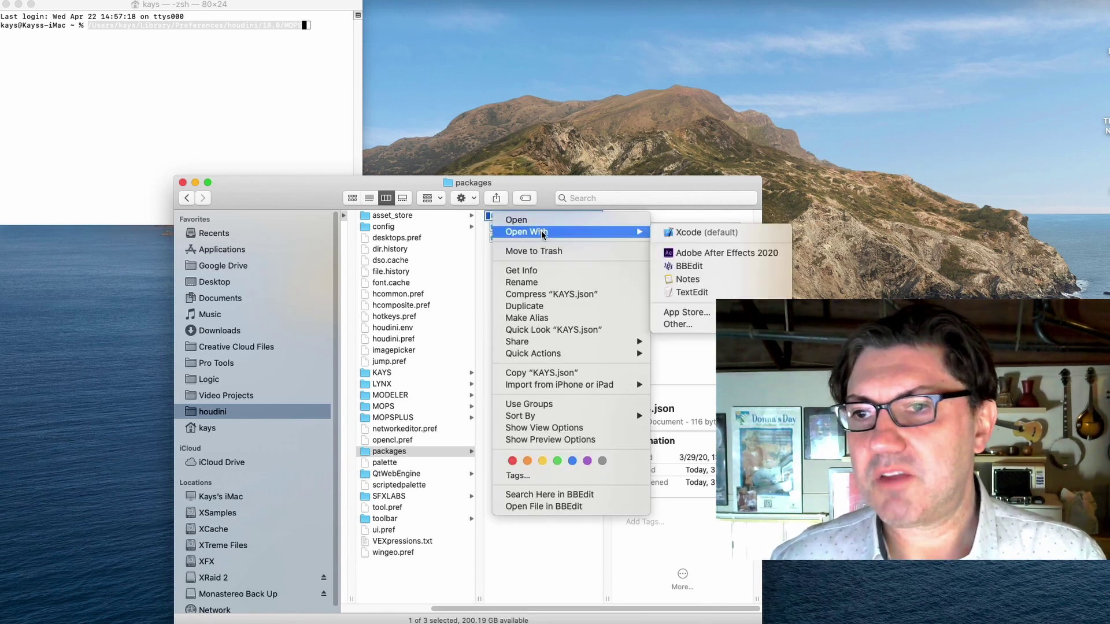
left_click(747, 272)
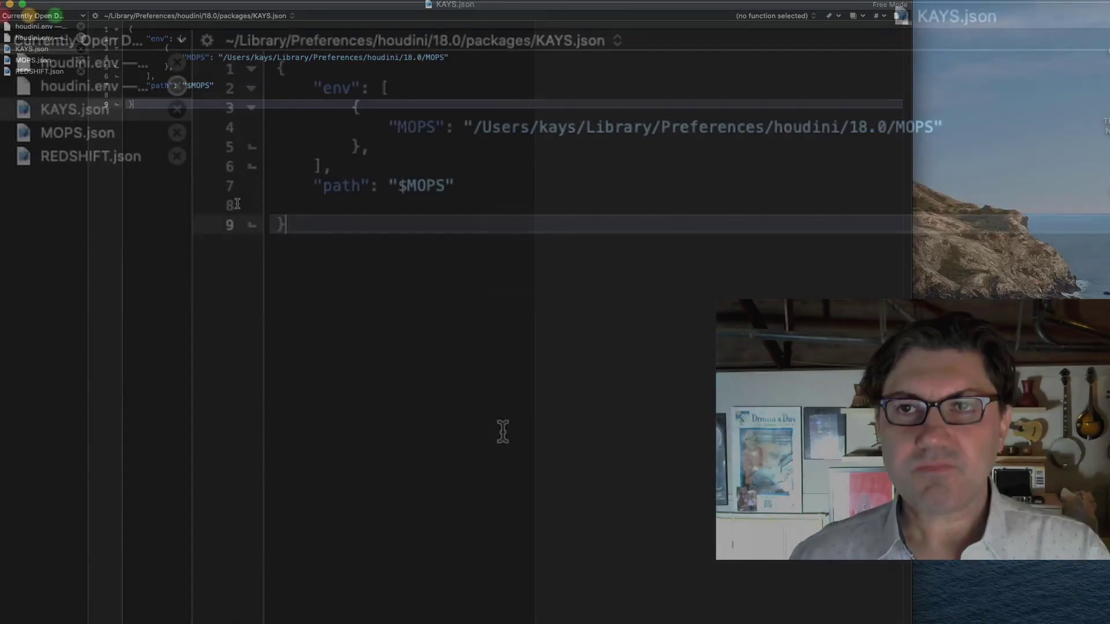
left_click_drag(455, 186, 252, 167)
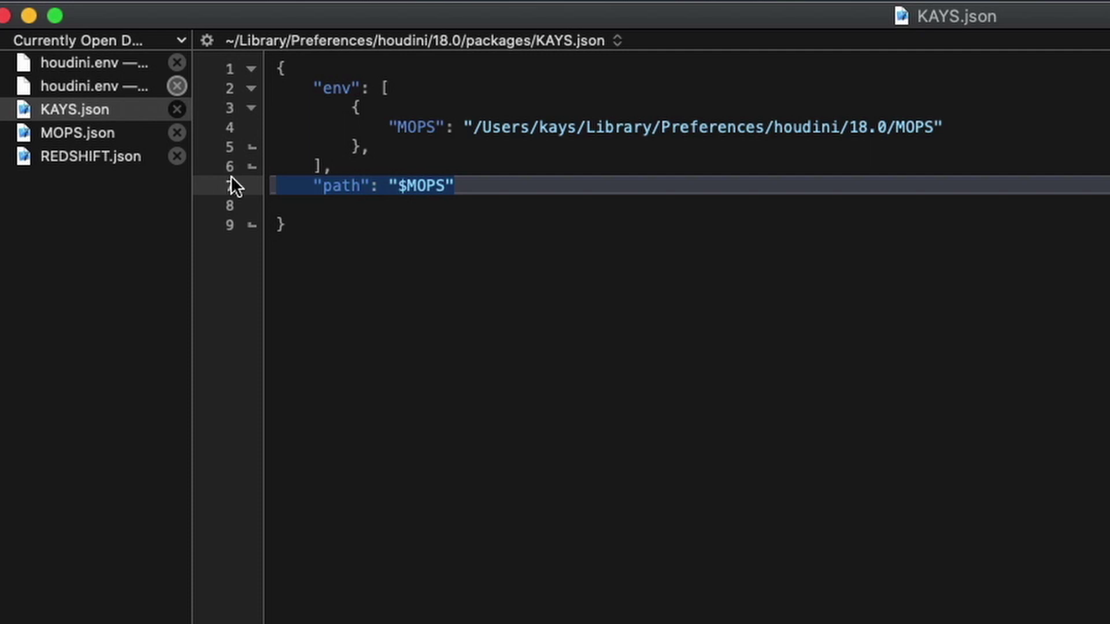
key("BackSpace")
key("BackSpace")
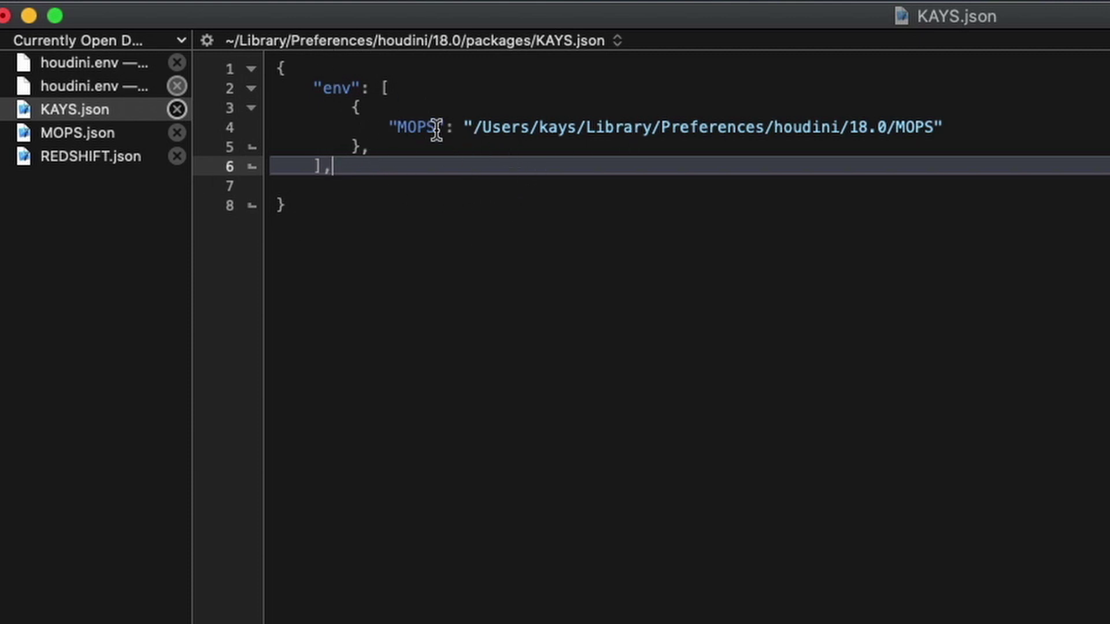
- Copy HOUDINI_MMB_PAN from houdini.env over the MOPS key on line 4 of KAYS.json
left_click(106, 86)
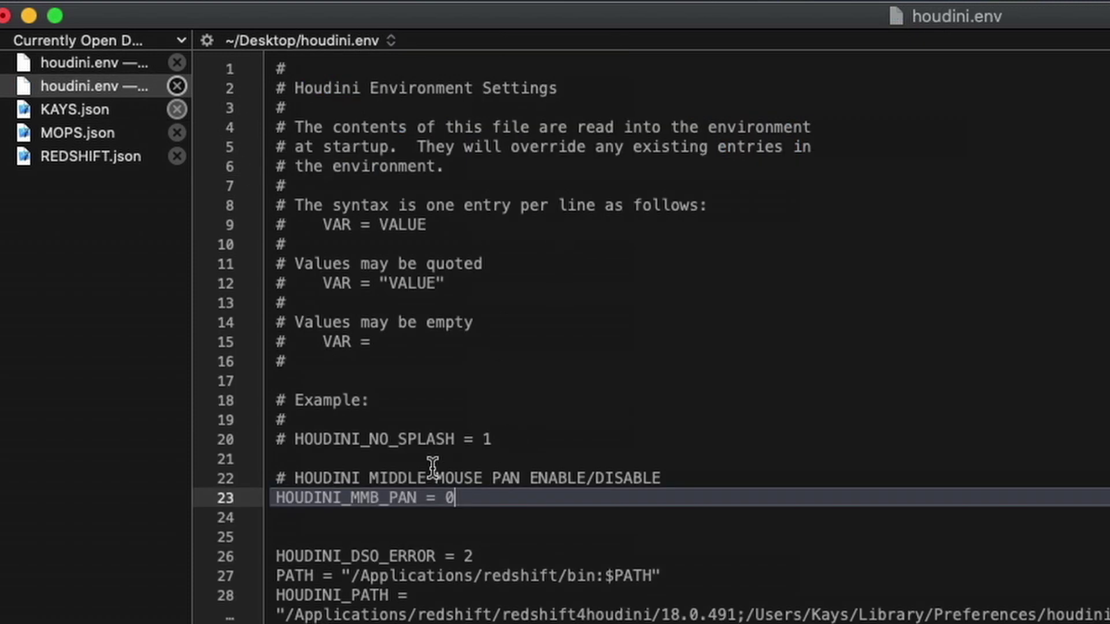
left_click_drag(412, 498, 255, 504)
key("super+c")
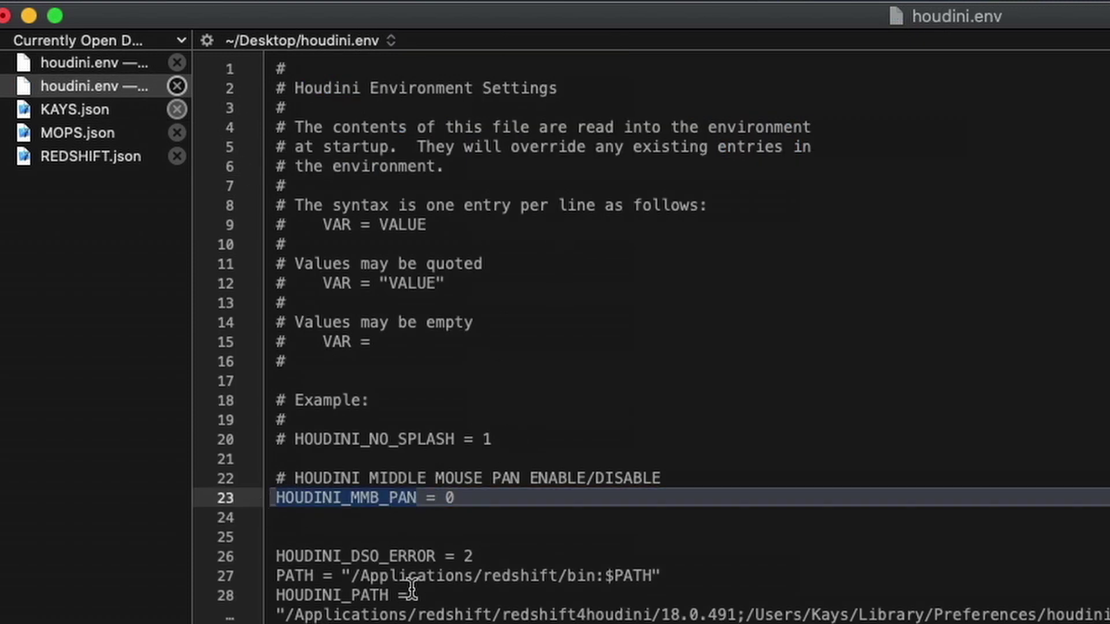
left_click(98, 110)
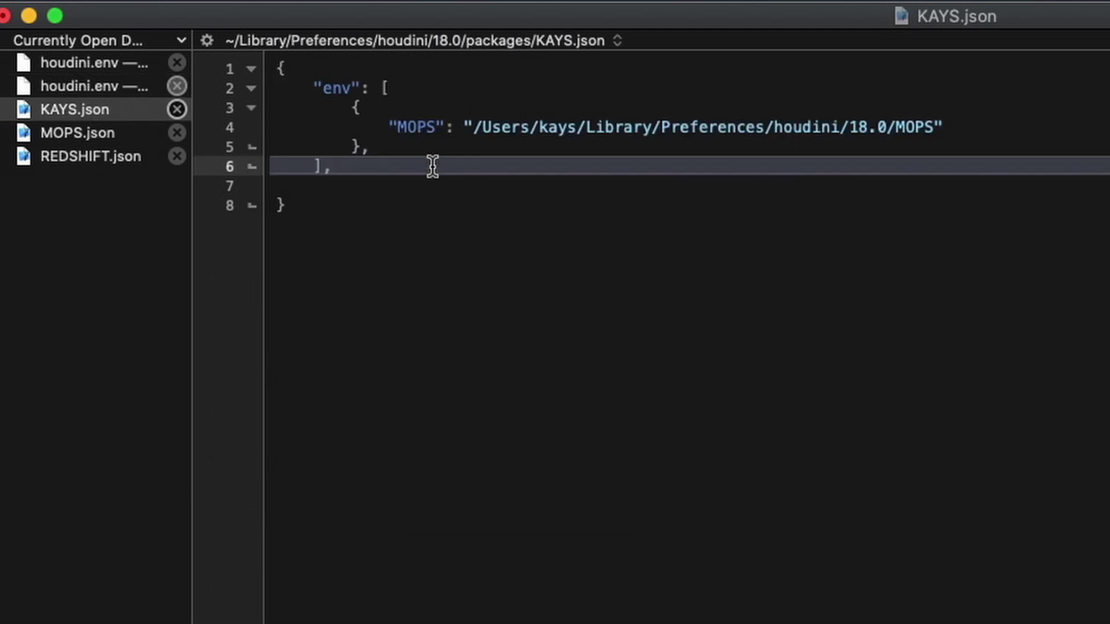
left_click_drag(436, 126, 396, 126)
key("super+v")
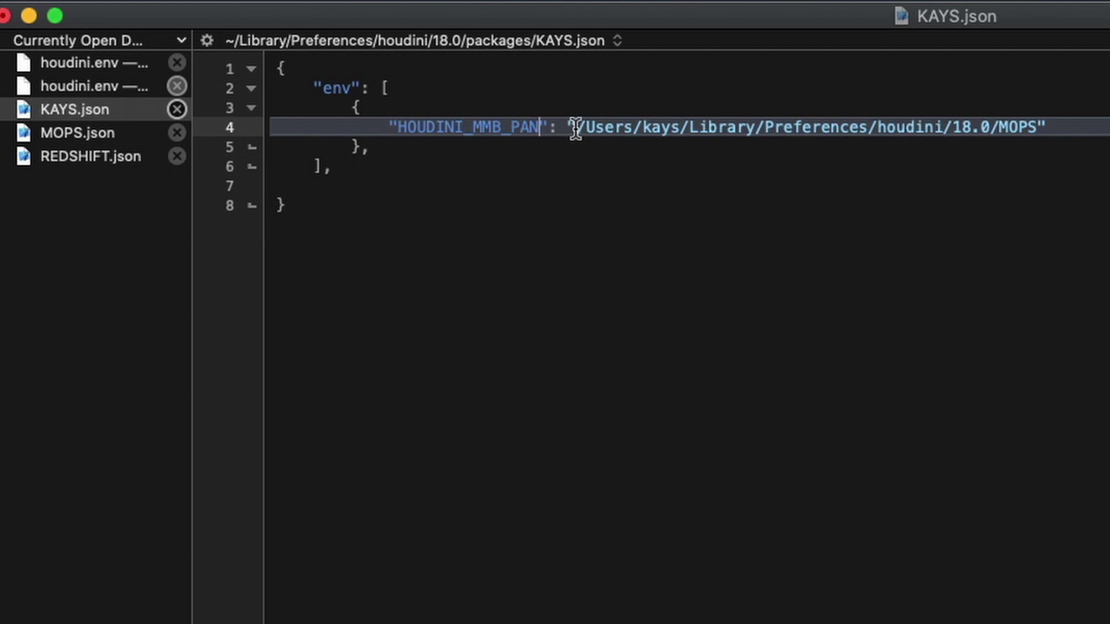
- Replace the old MOPS path value with 0
left_click(124, 89)
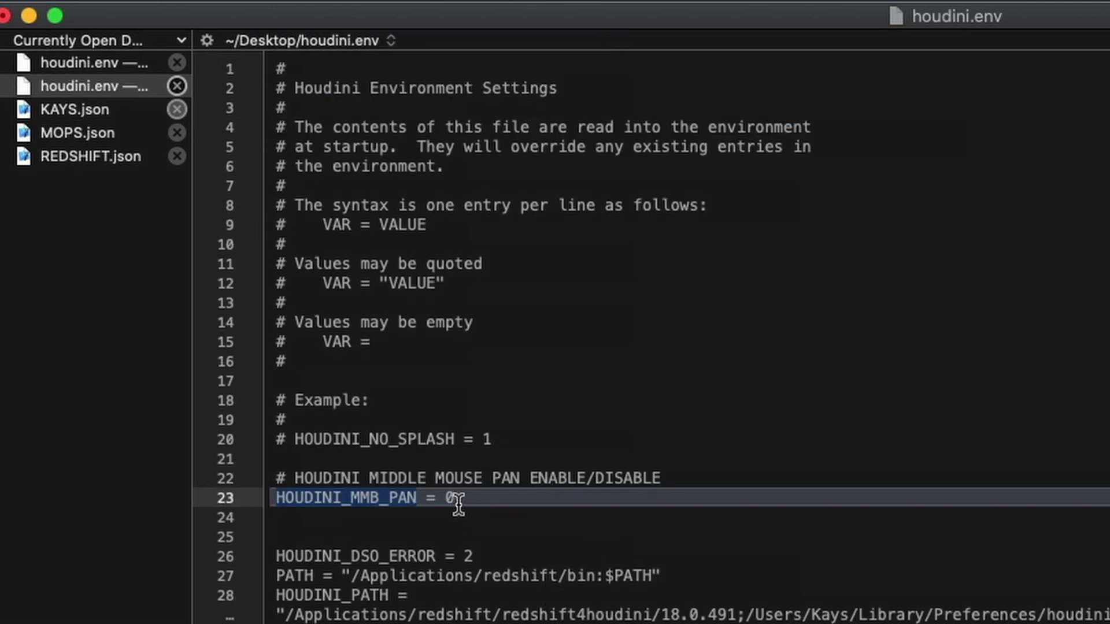
left_click(117, 110)
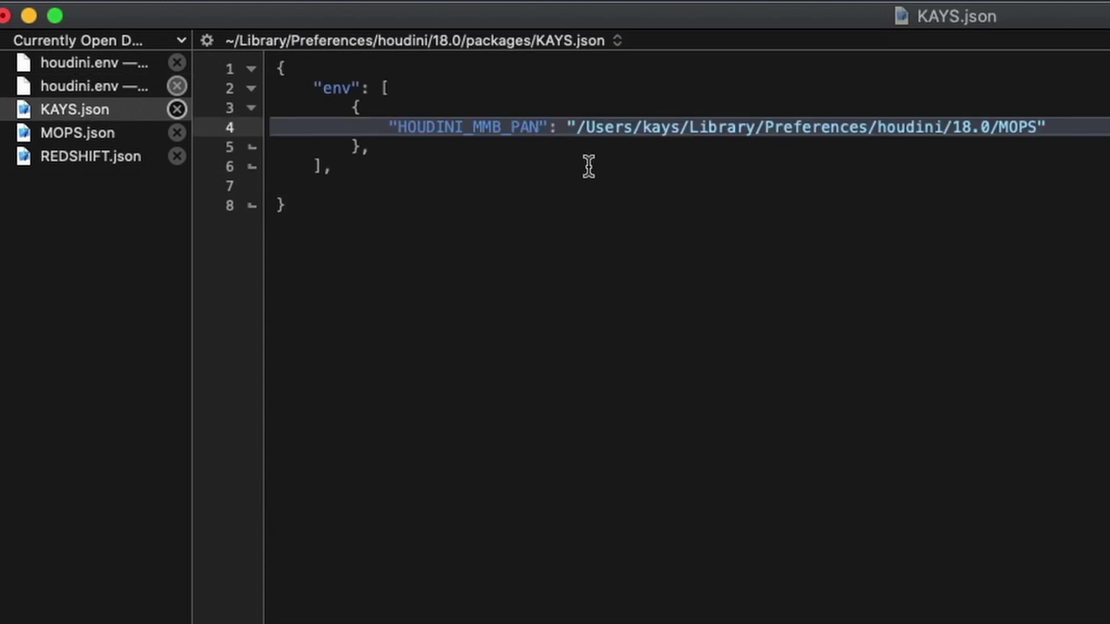
left_click_drag(576, 128, 1036, 132)
type("5")
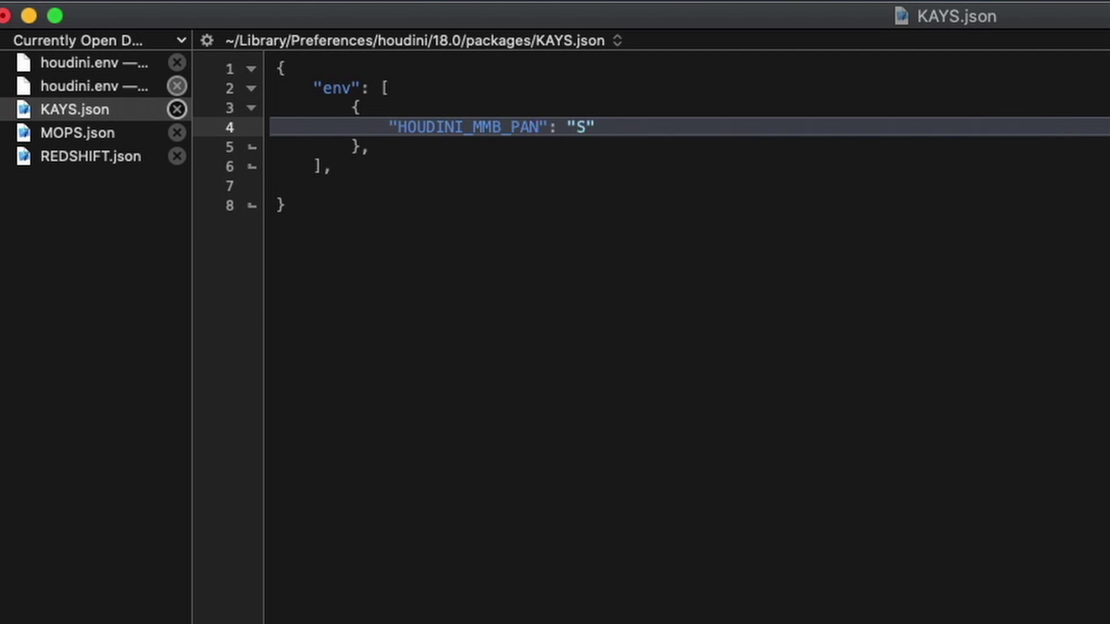
key("BackSpace")
type("0")
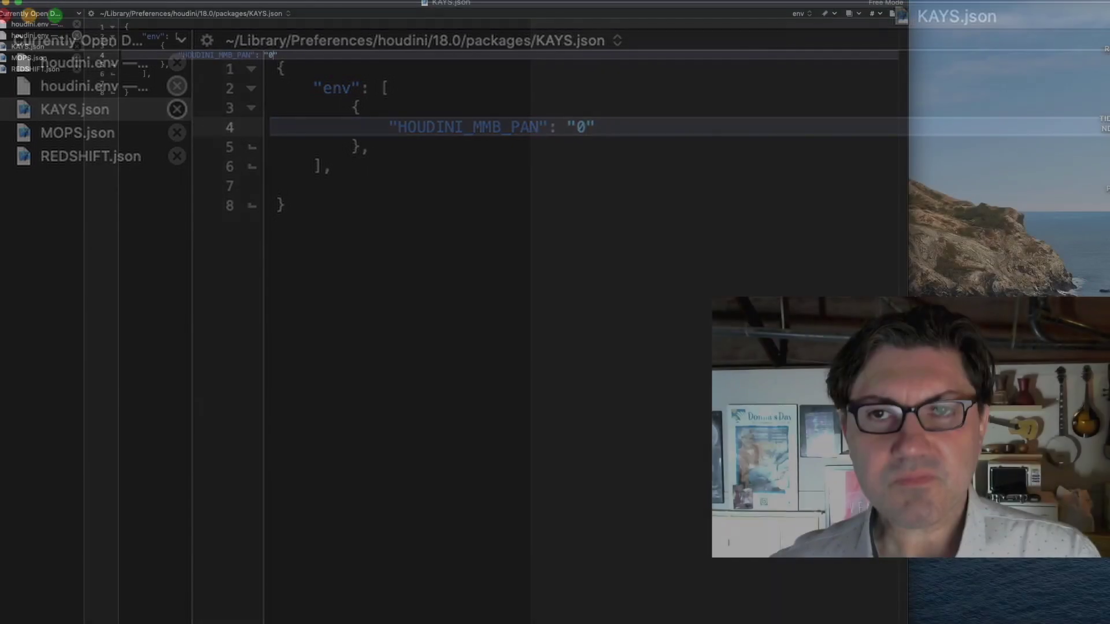
- Switch to Finder, reposition its window, and select the packages folder to show the three JSON files
key("super+Tab")
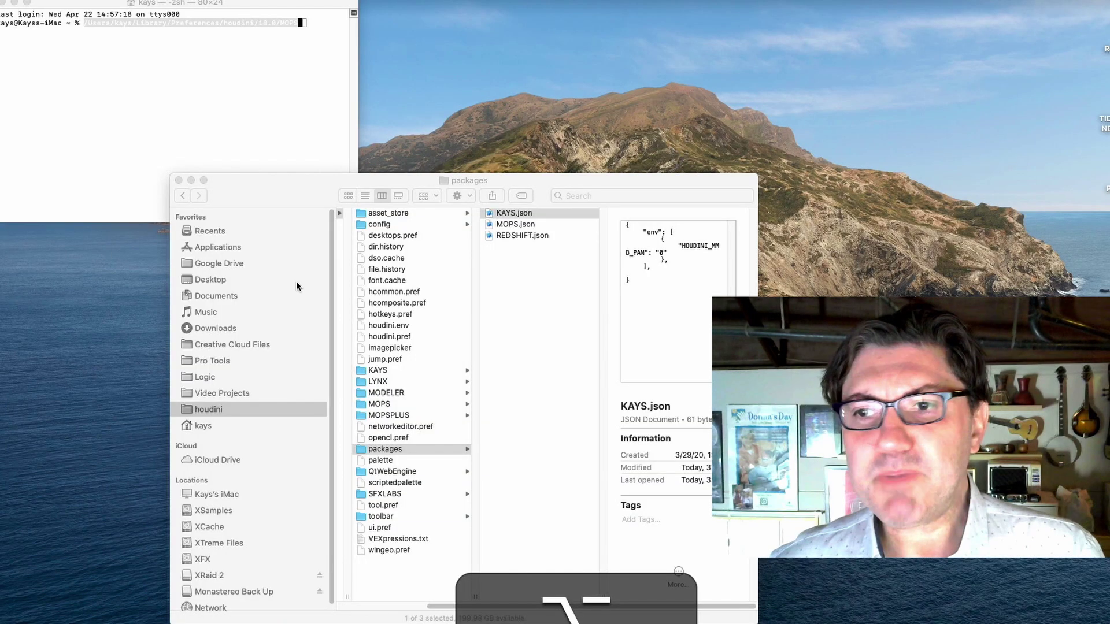
left_click_drag(310, 197, 245, 159)
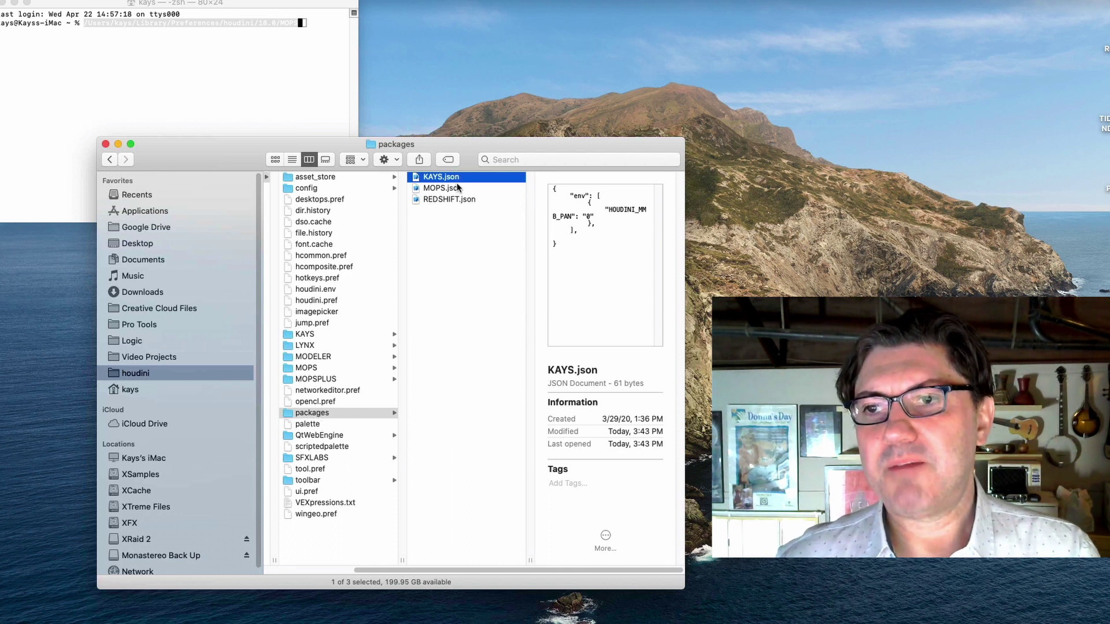
left_click(457, 235)
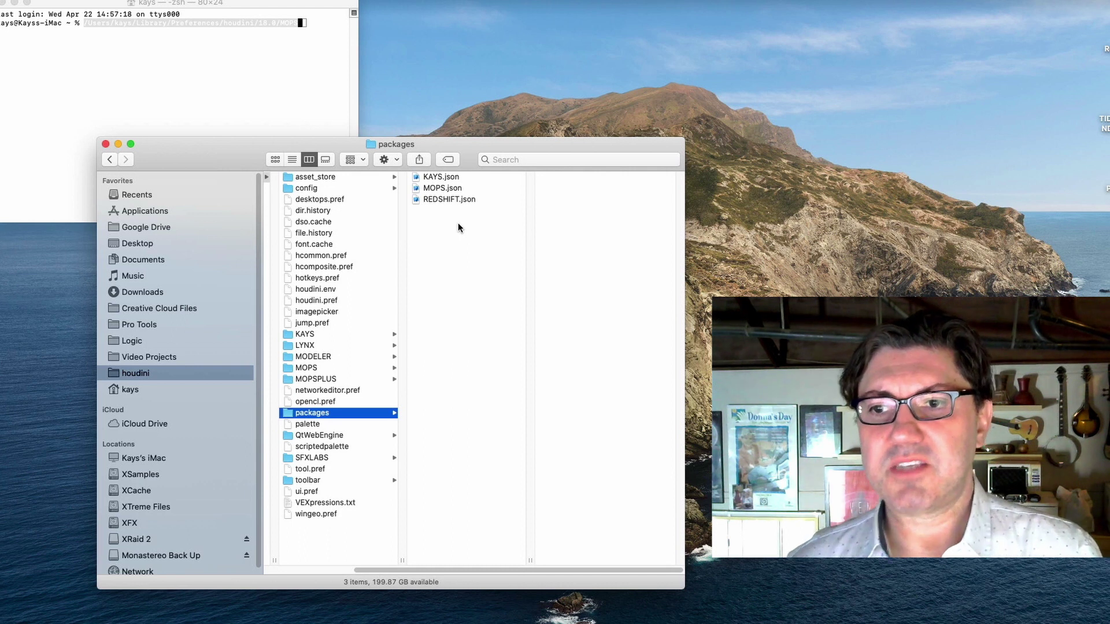
left_click(317, 369)
left_click(337, 456)
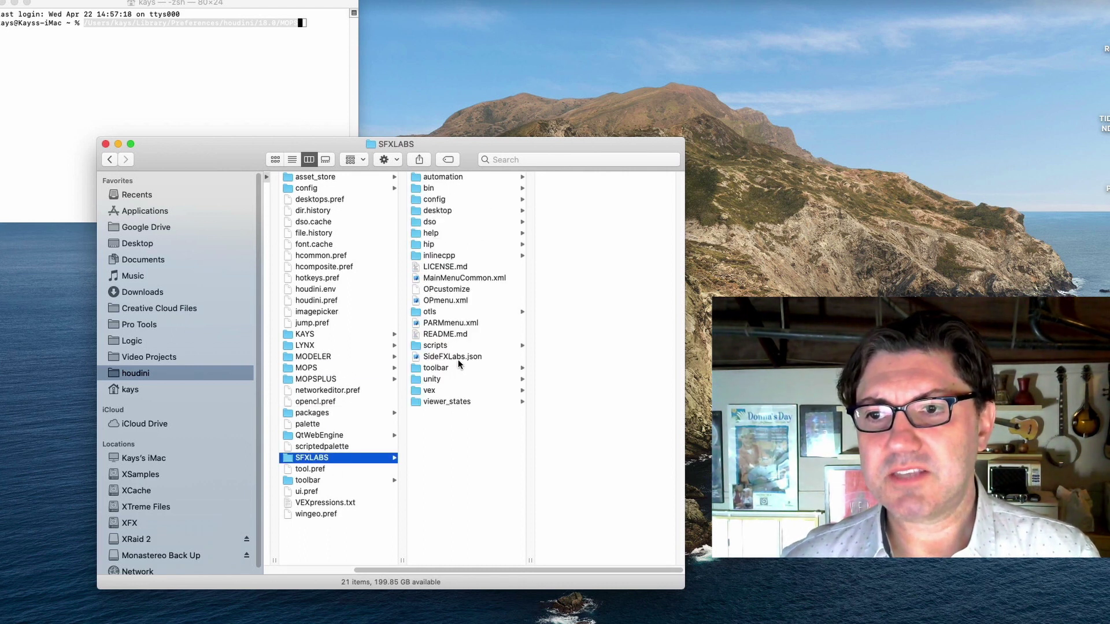
left_click(457, 357)
left_click(445, 464)
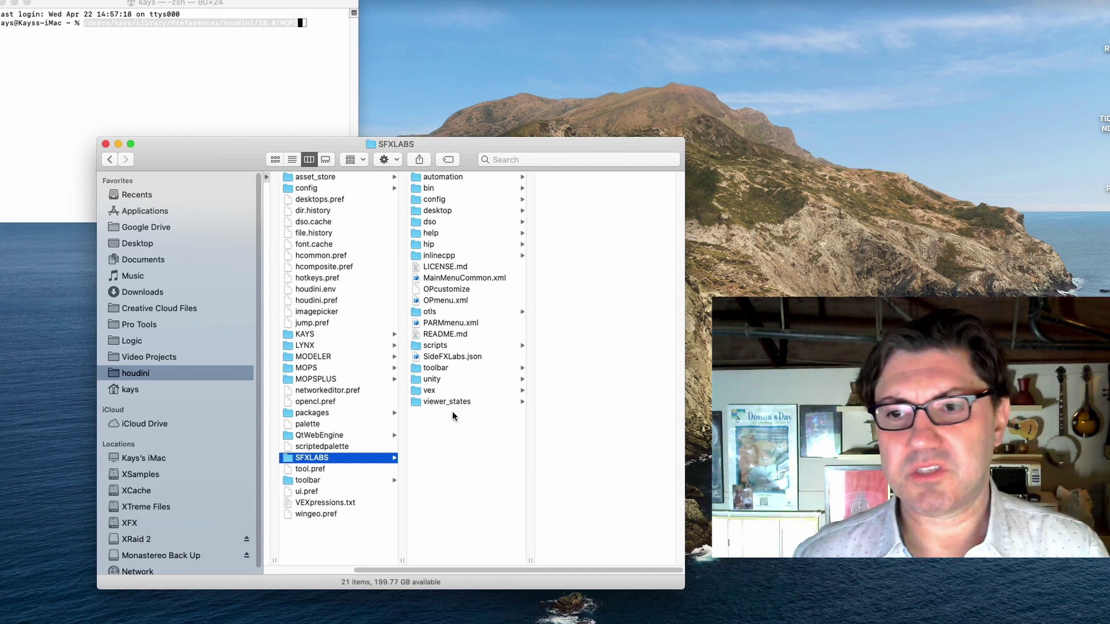
left_click(444, 356)
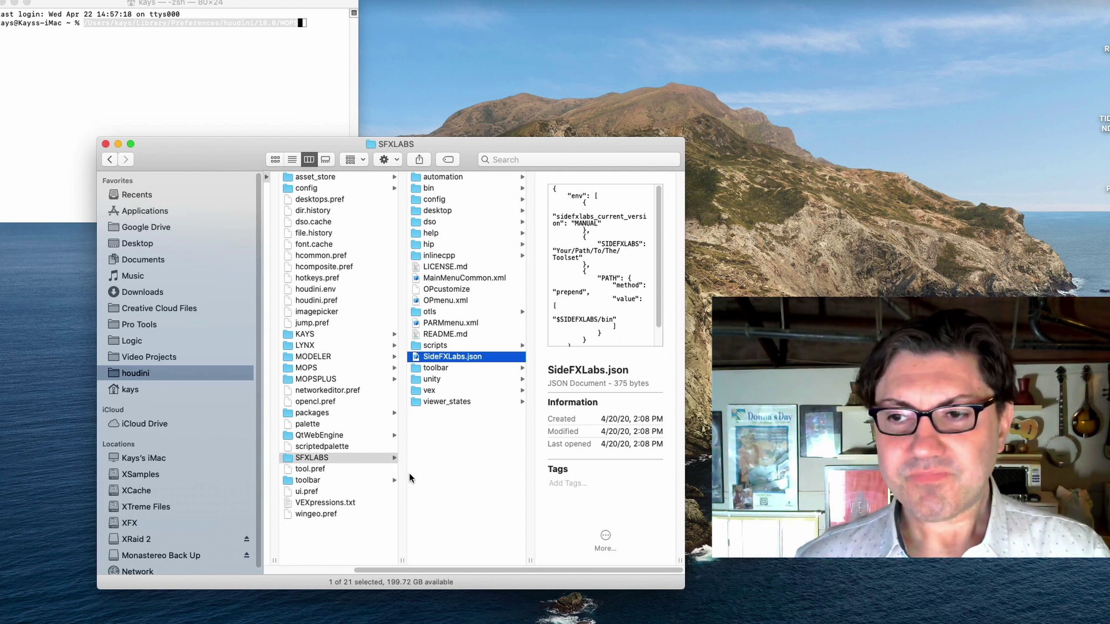
left_click(323, 413)
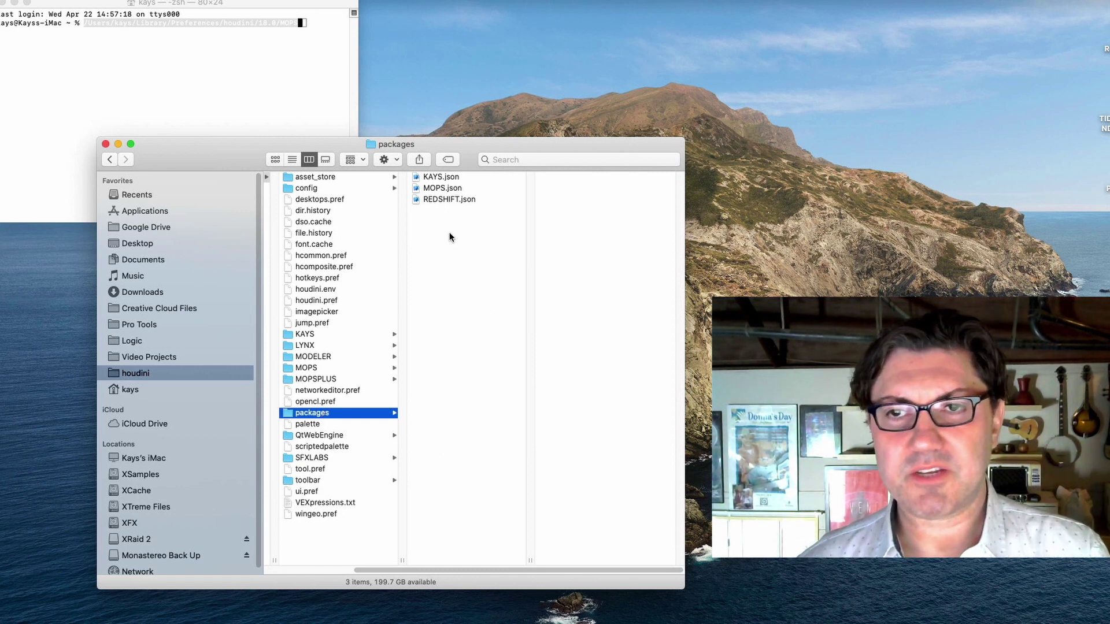
- Review lines 22–42 of the Desktop houdini.env, then bring up the Houdini 18.0 preferences houdini.env
key("super+Tab")
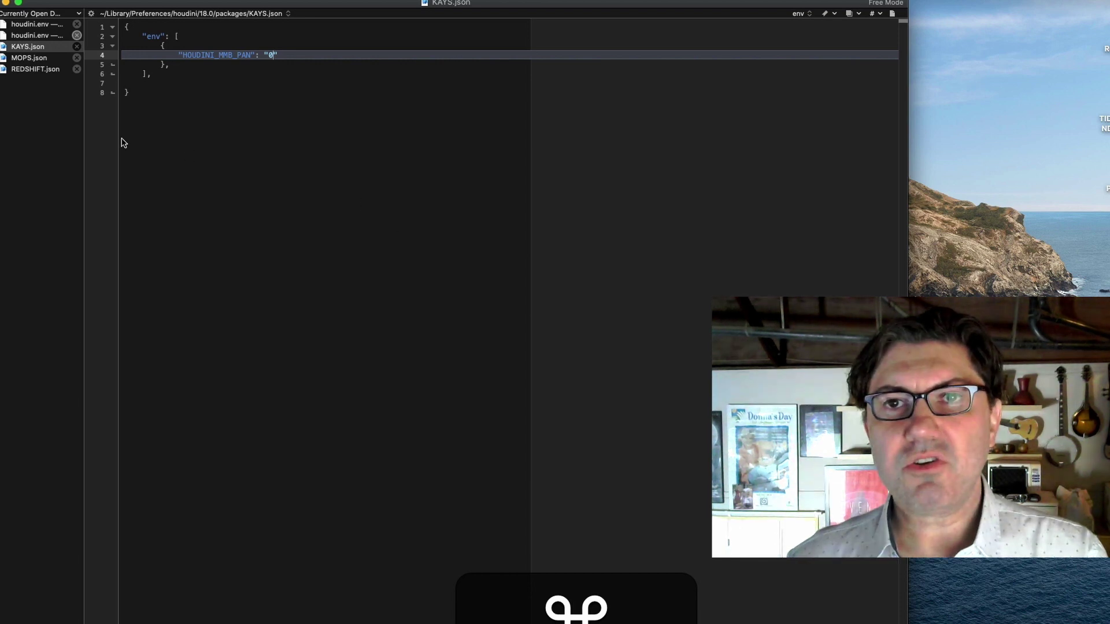
left_click(49, 35)
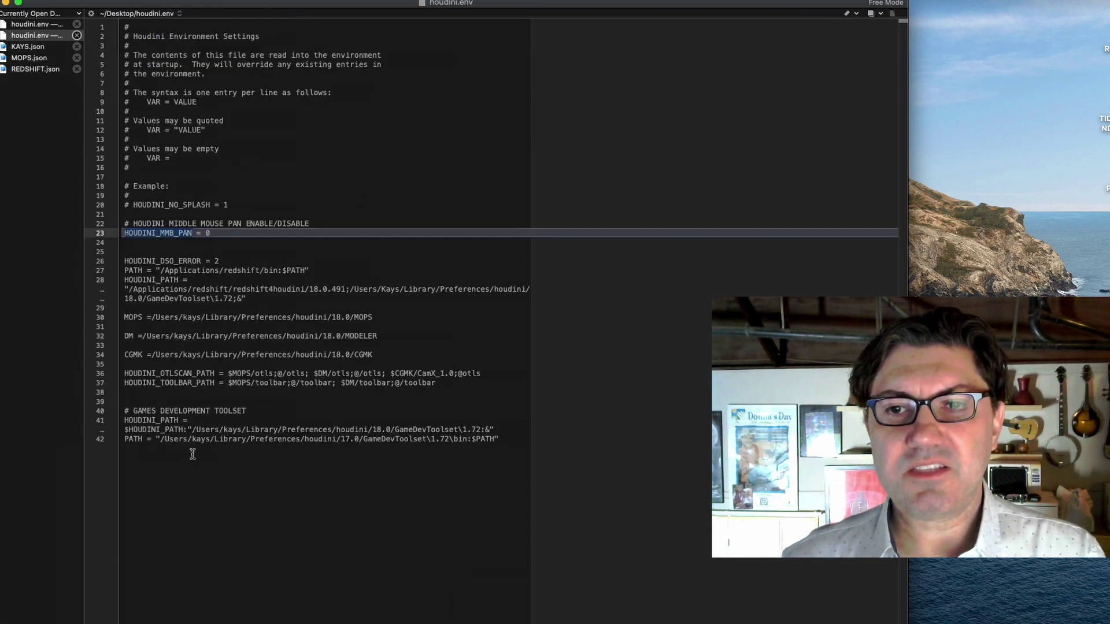
left_click_drag(193, 453, 122, 242)
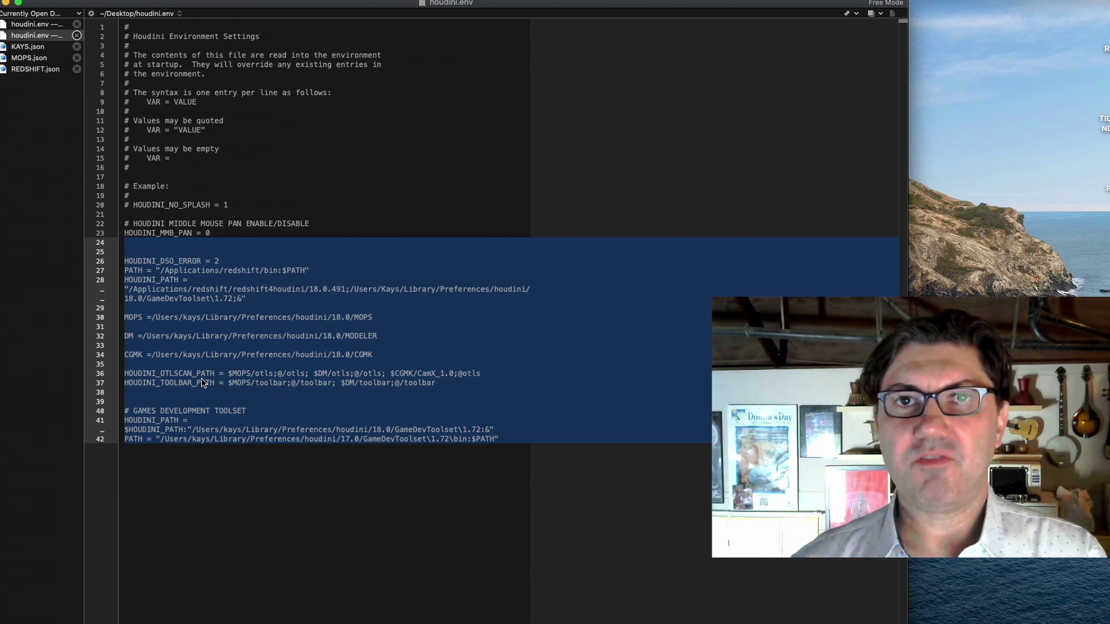
left_click(290, 480)
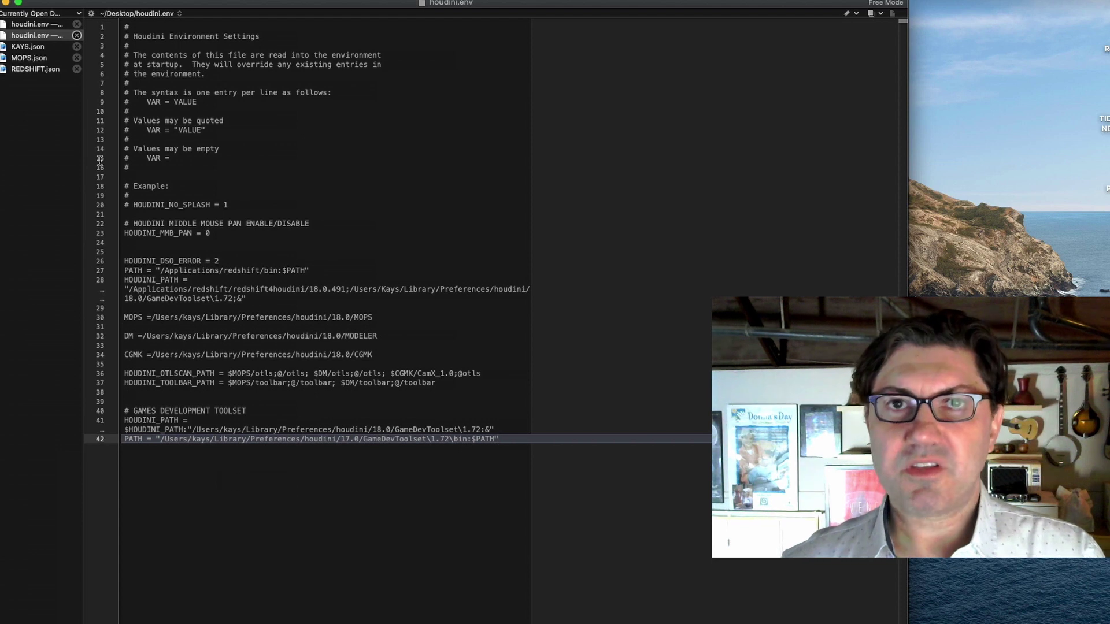
left_click(35, 24)
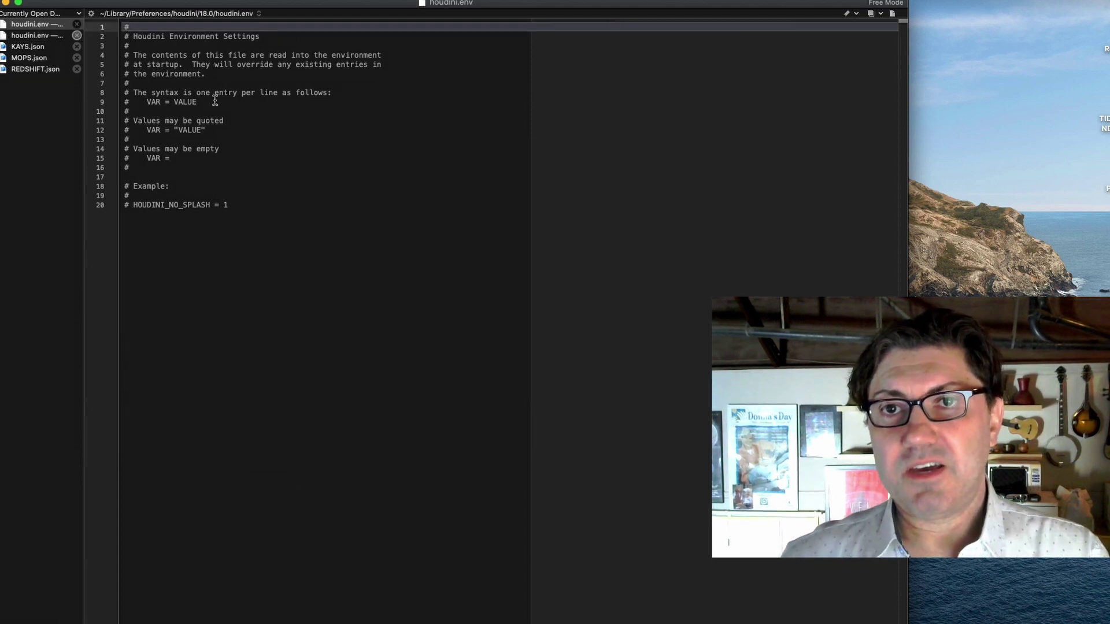